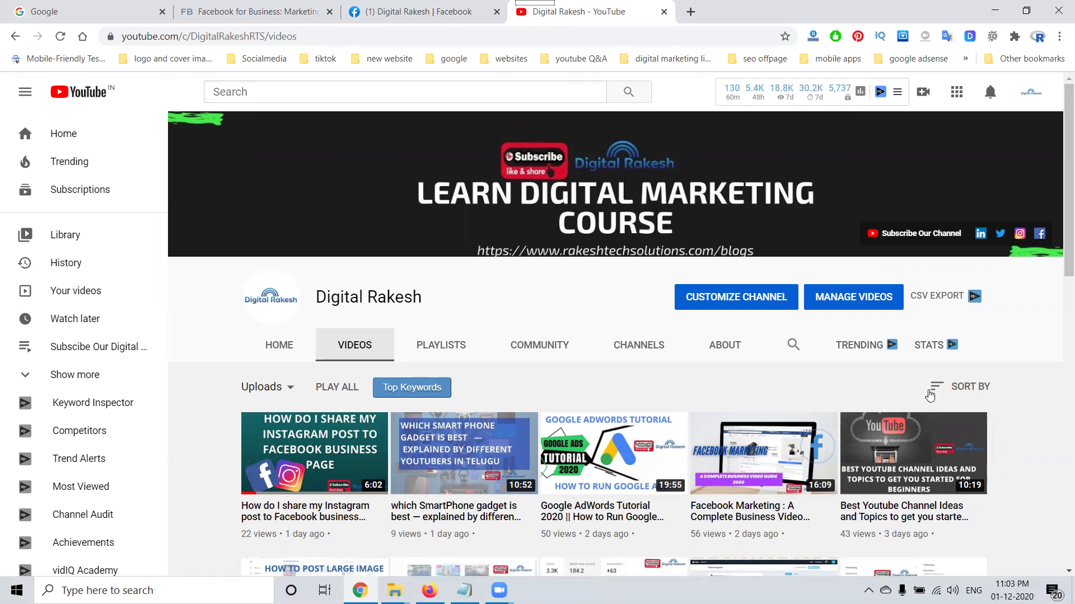
Search Google for "facebook business suite"
click(25, 12)
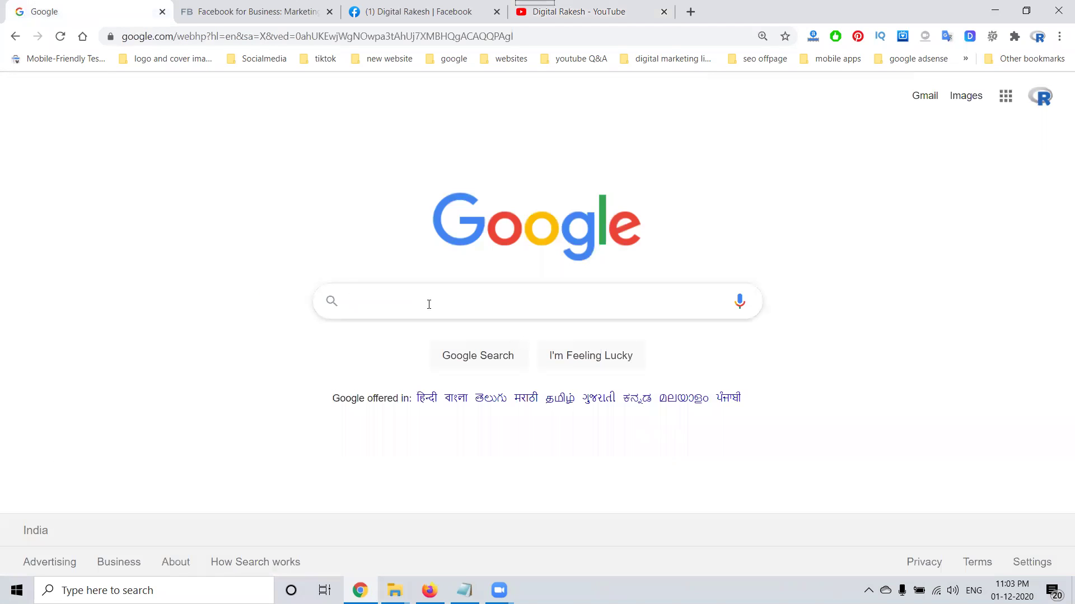
text(facebook business suite)
key(Return)
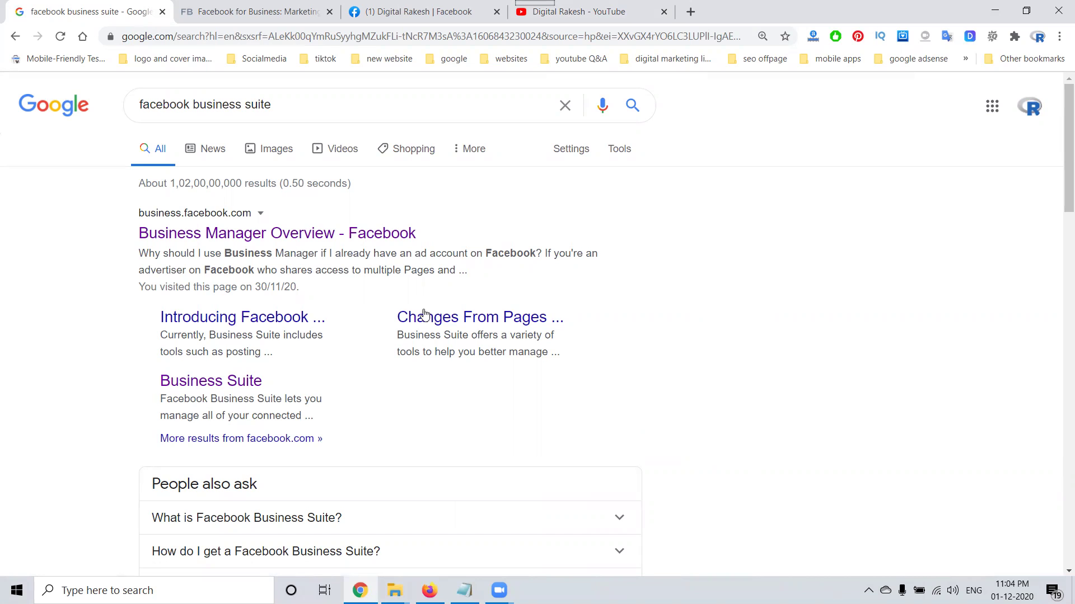
Open instagram.com in a new browser tab
click(691, 13)
text(in)
key(Return)
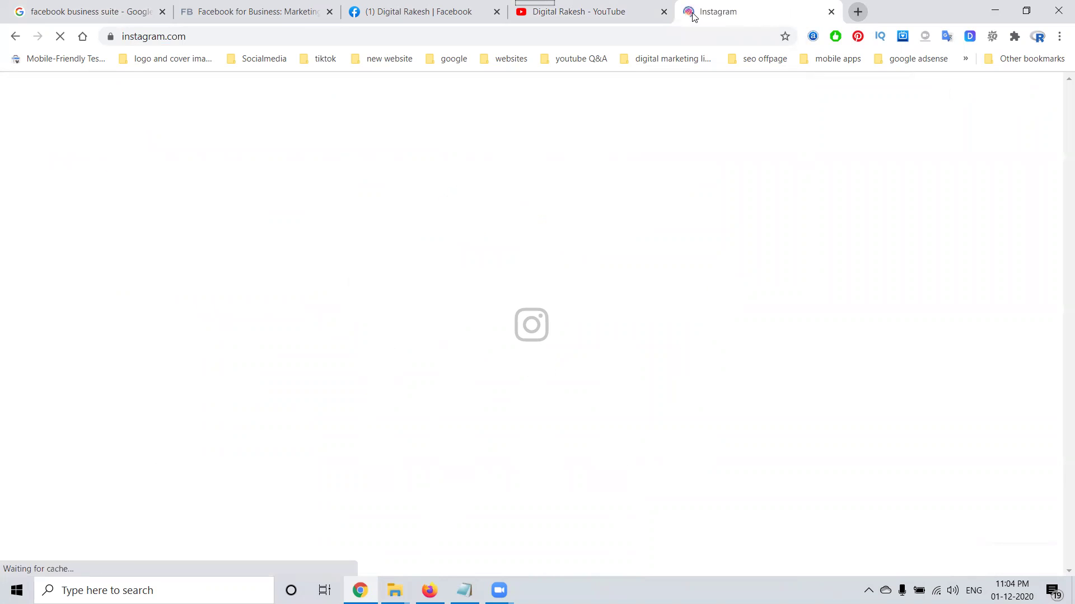
Review the connected Instagram account in the Digital Rakesh Facebook Page's settings, and return to the Page
click(404, 7)
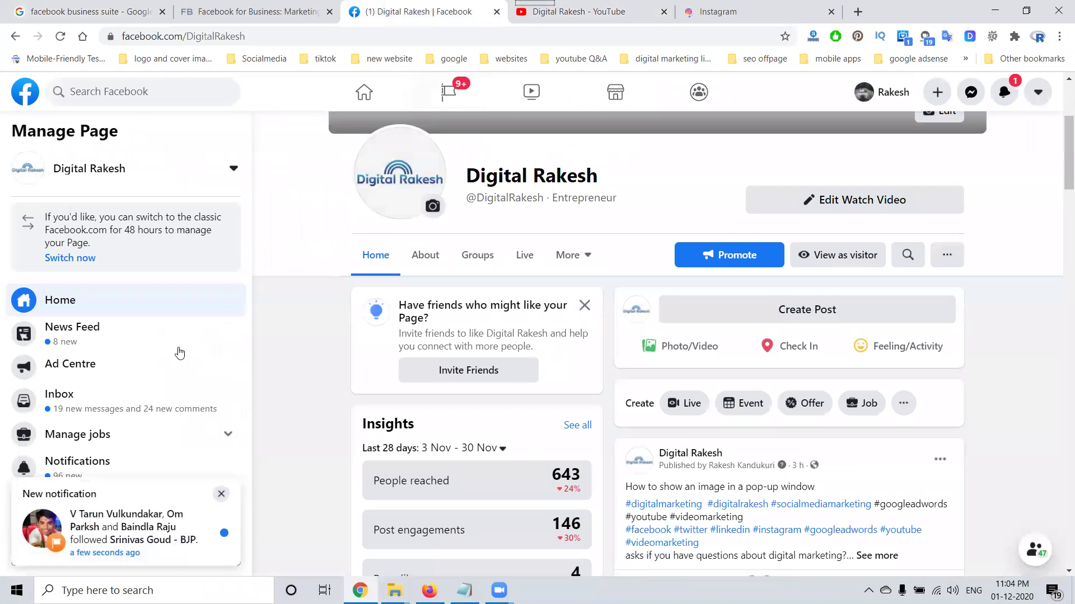
scroll(223, 312, down, 2)
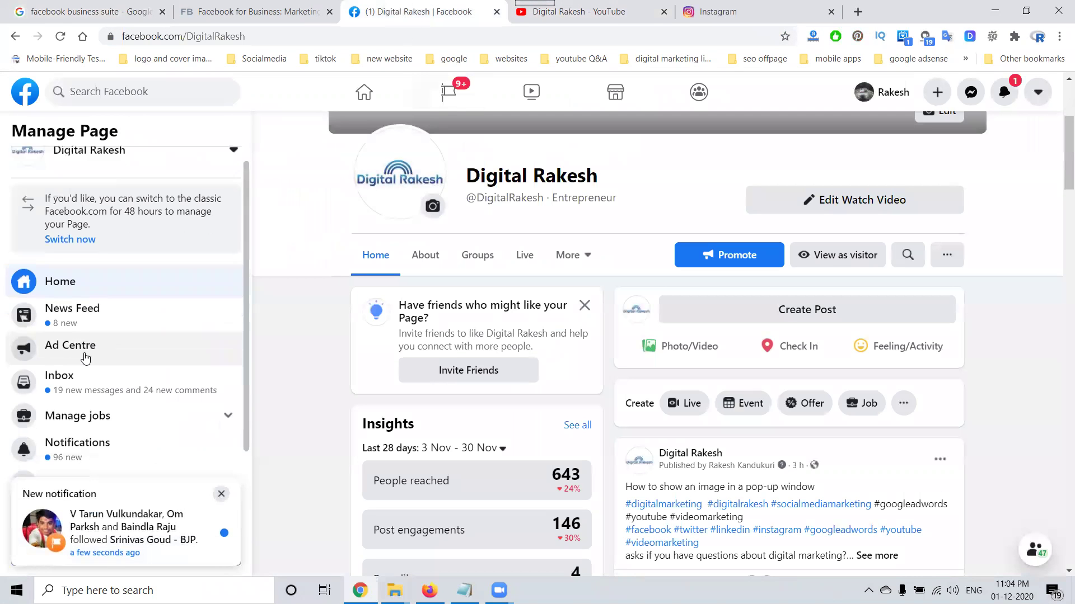
click(221, 494)
click(95, 511)
scroll(106, 439, down, 4)
click(96, 489)
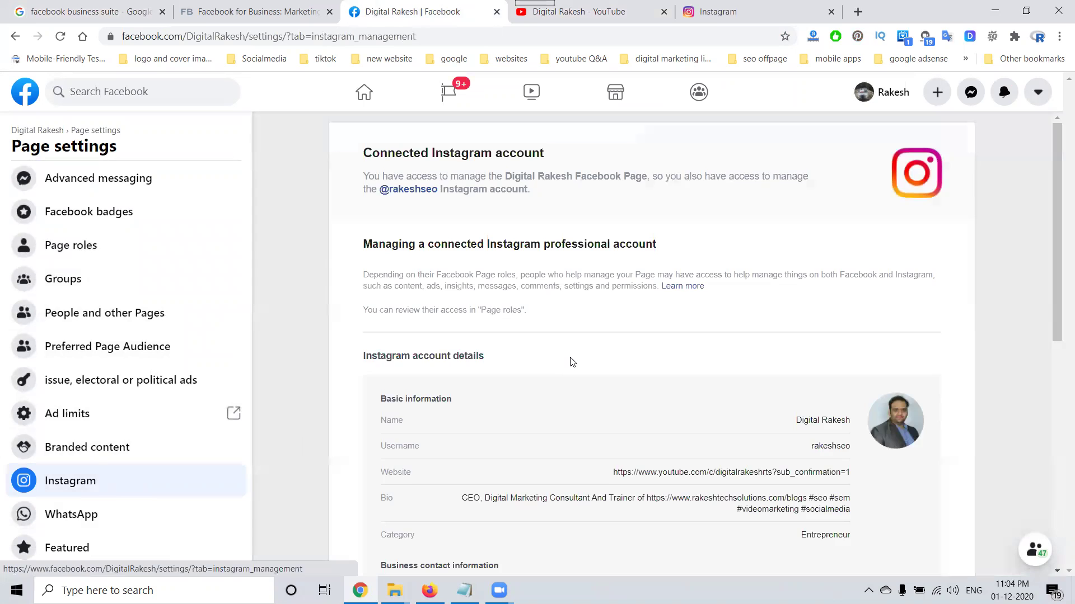
scroll(571, 361, down, 3)
scroll(571, 361, up, 3)
click(31, 132)
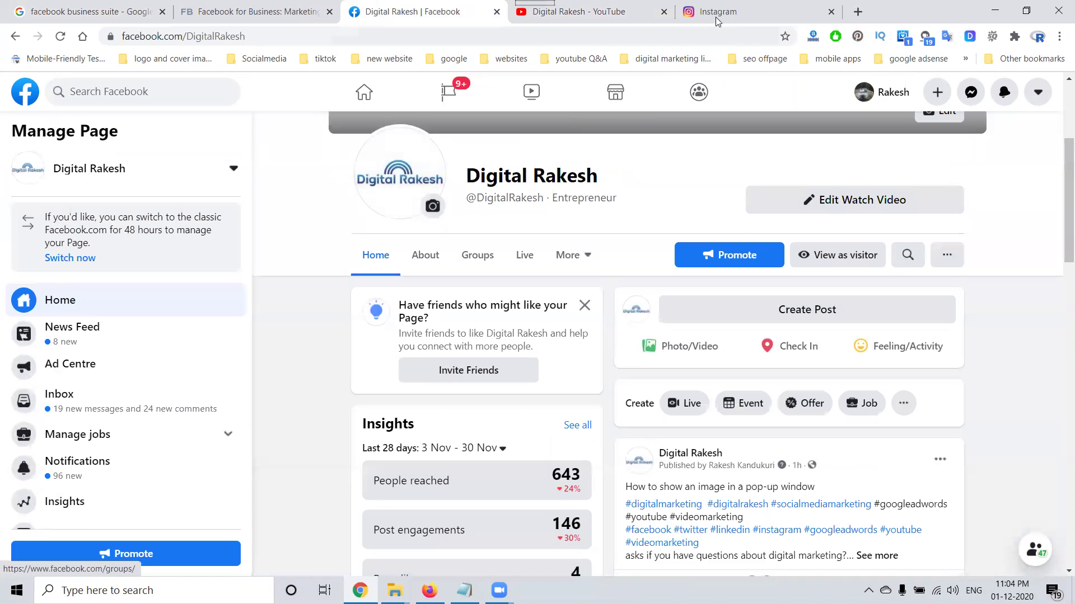
Check the Instagram home feed and open Facebook Creator Studio at facebook.com/creatorstudio in a new tab
click(719, 12)
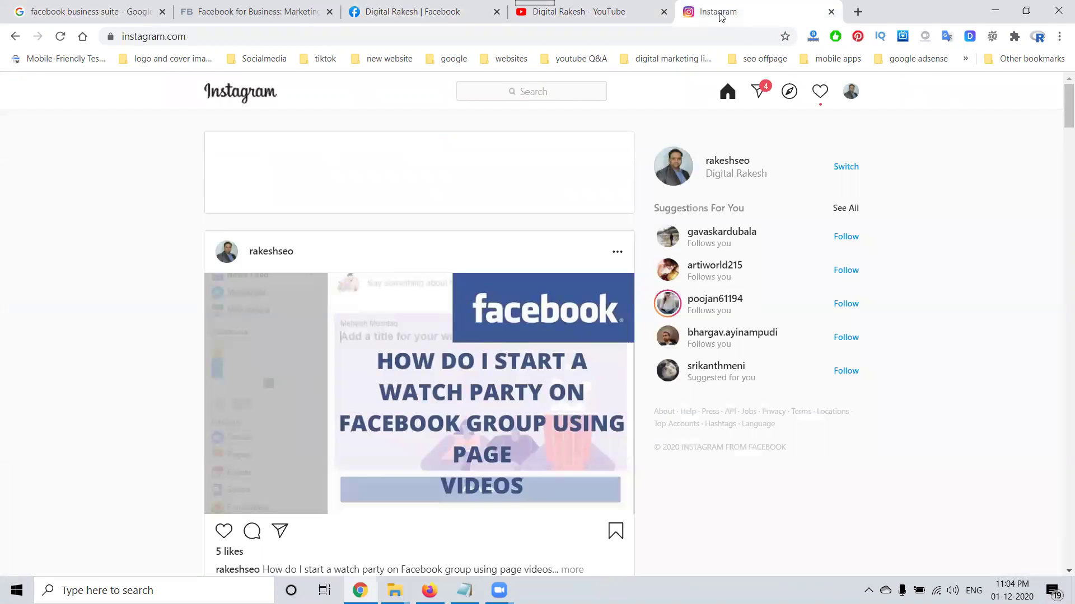
click(859, 16)
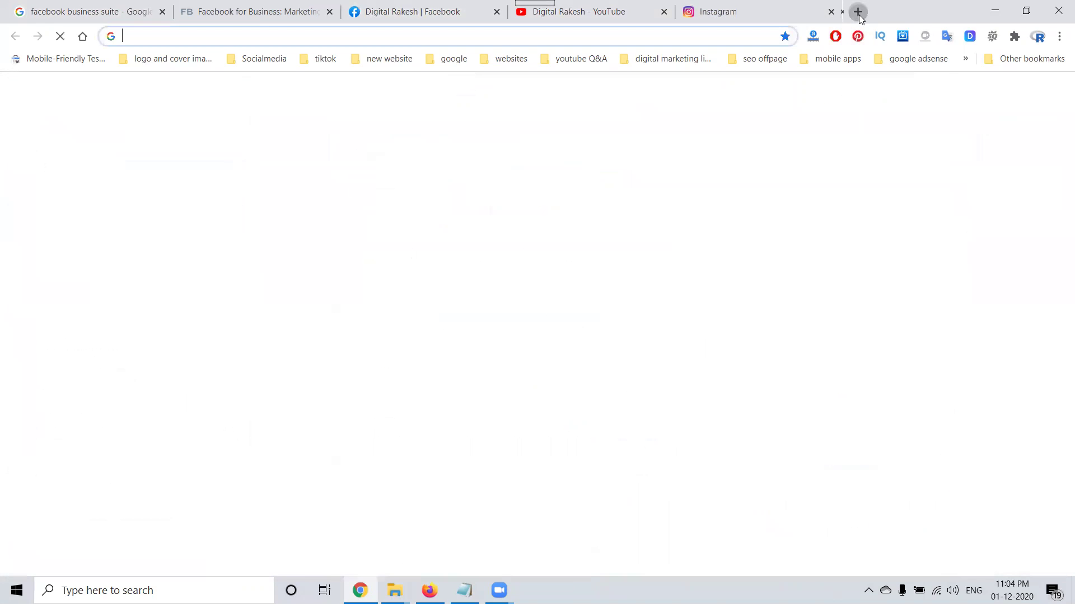
text(facebook.com/cr)
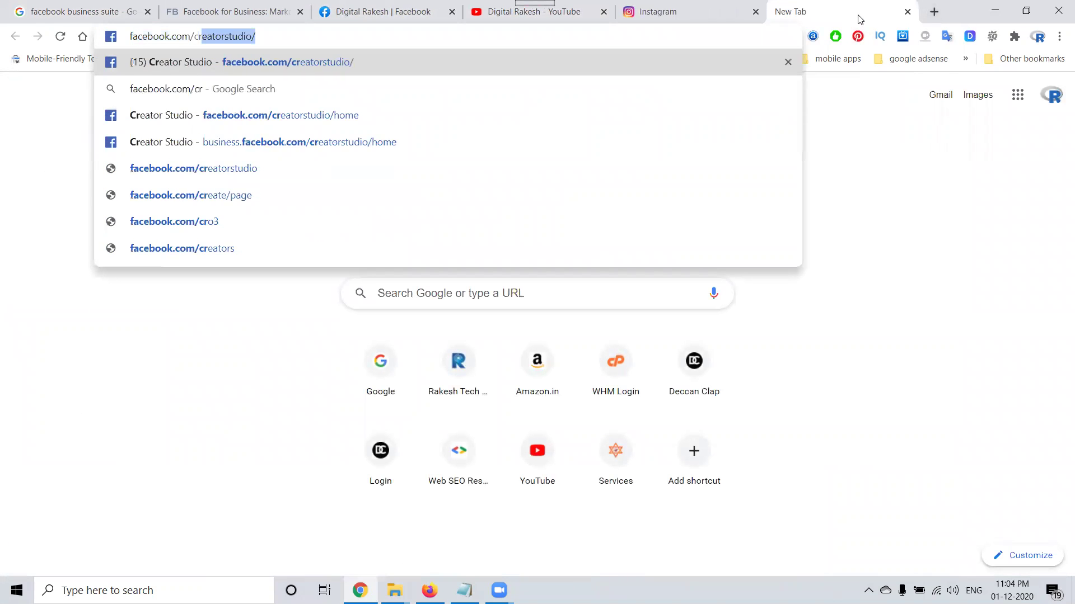
key(Return)
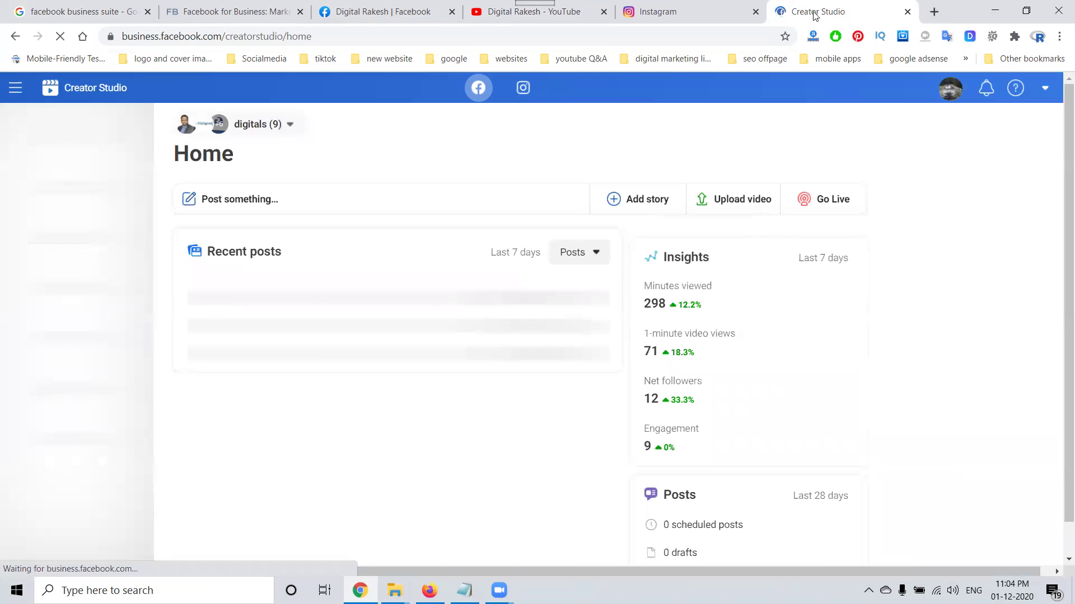
Show Creator Studio's Instagram accounts, accept sharing access with Facebook Page members, and close the Instagram authorization window
click(522, 89)
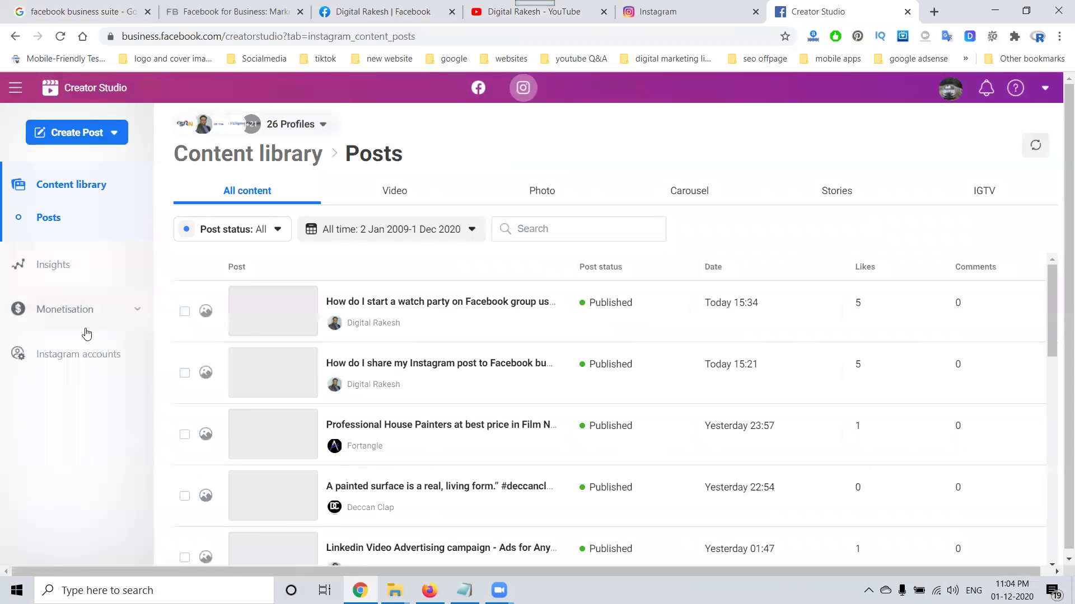
click(78, 355)
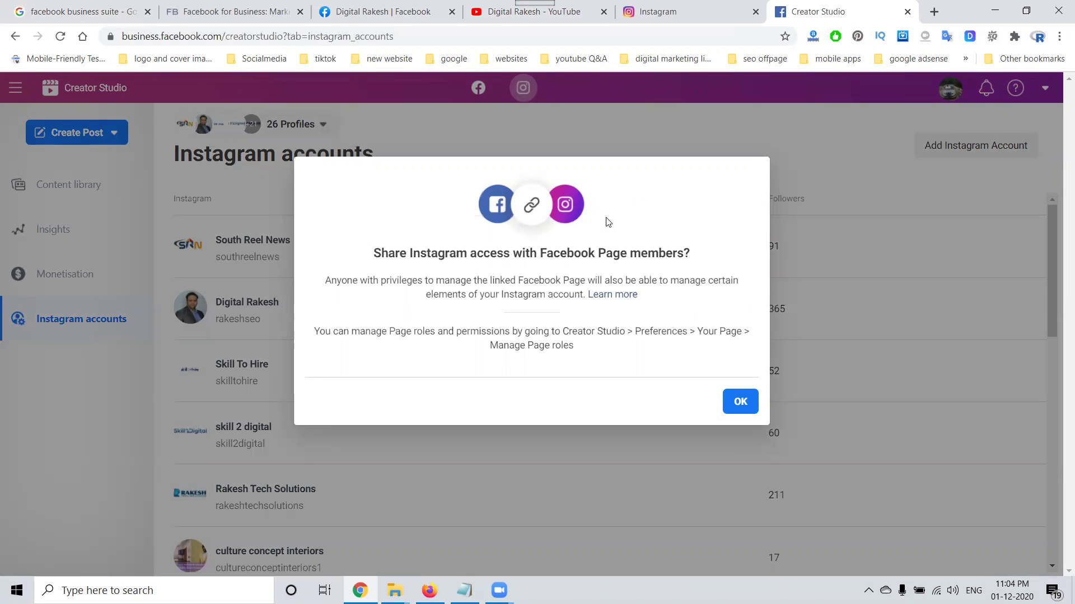
click(740, 402)
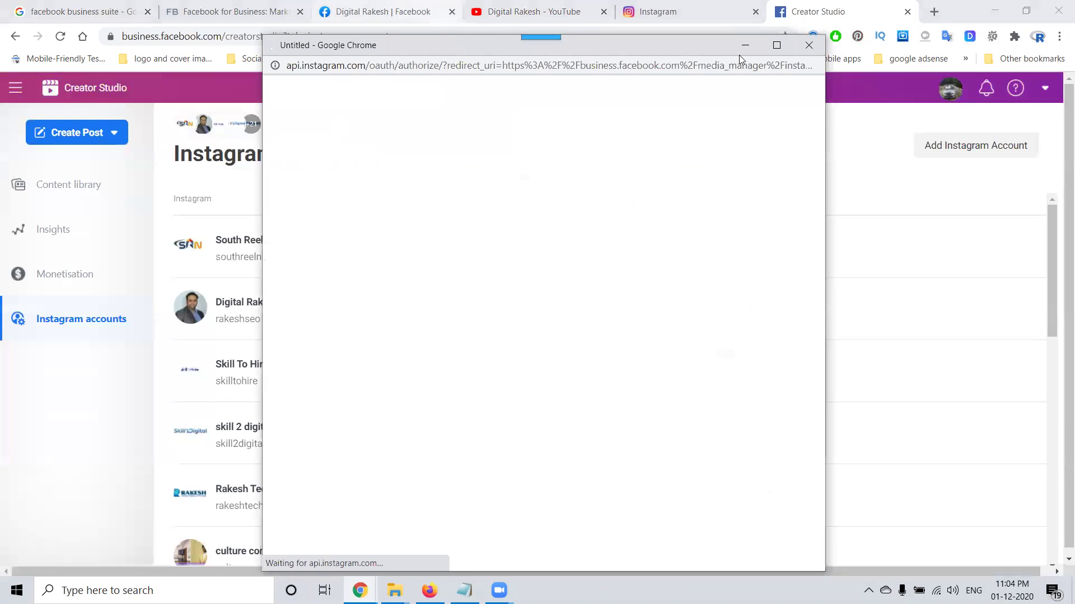
click(807, 46)
click(385, 10)
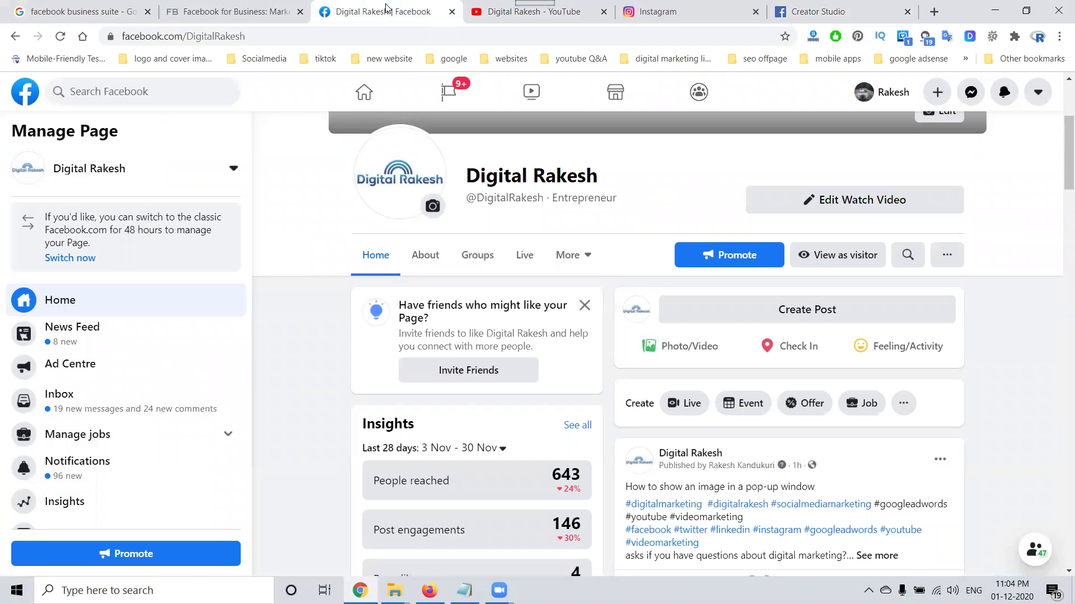
click(846, 11)
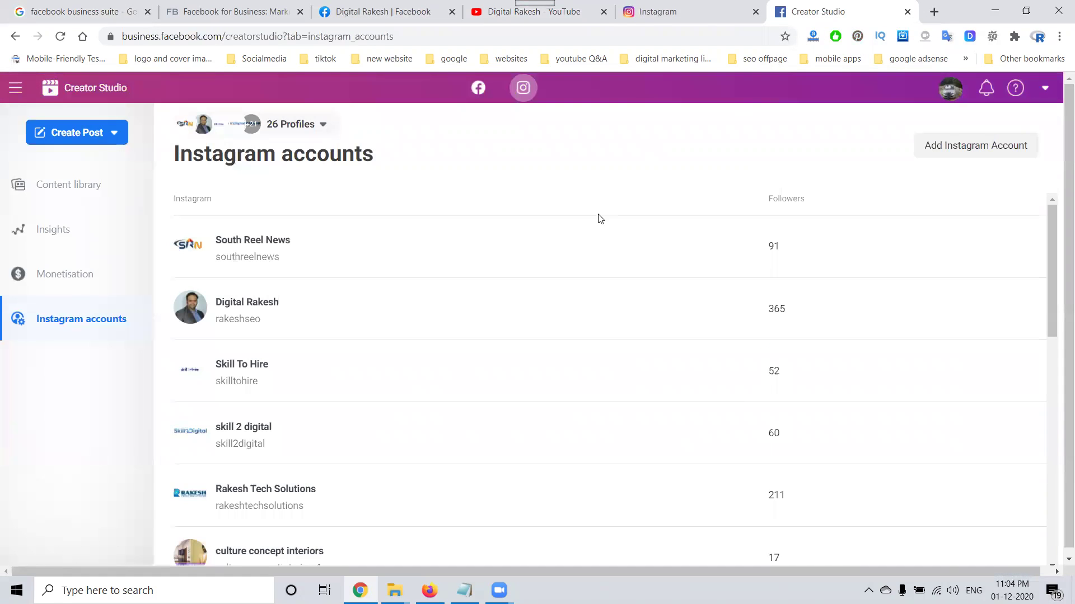
click(374, 14)
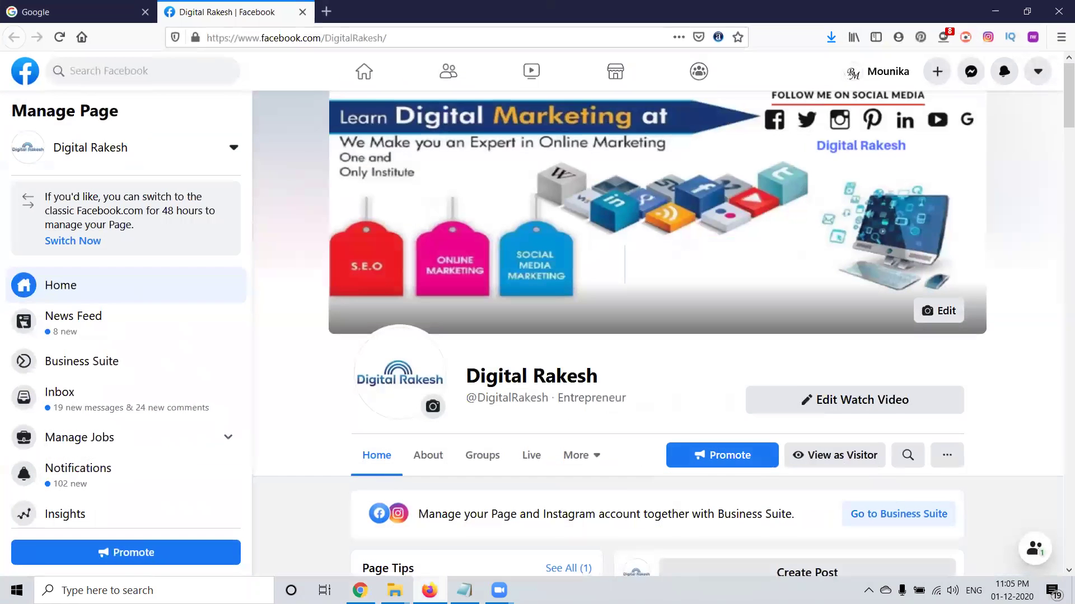
Open Facebook Business Suite from the Digital Rakesh Page and start a new post
scroll(662, 317, down, 4)
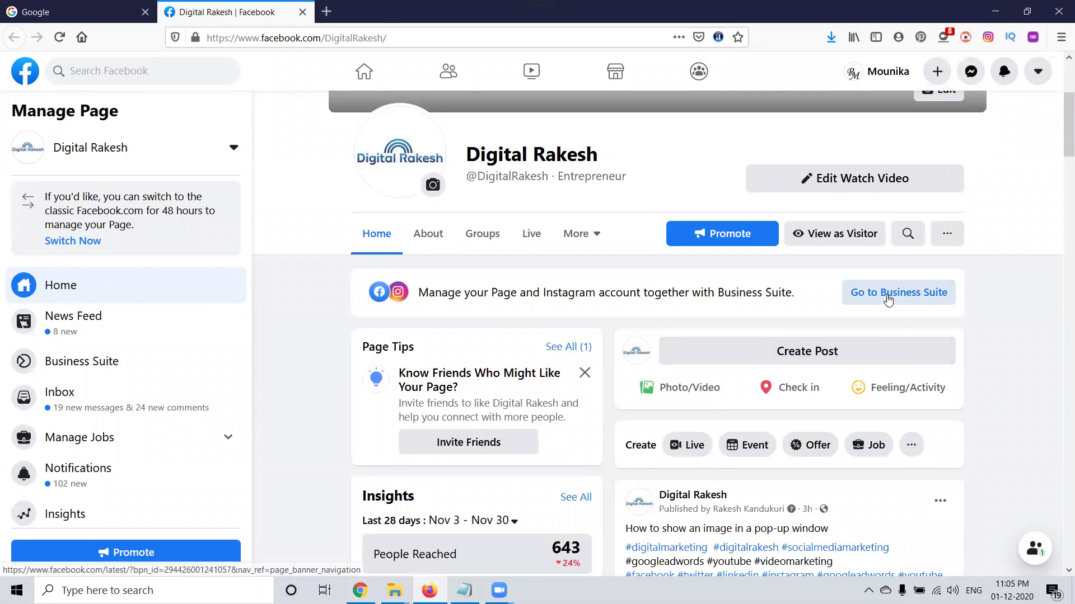
click(889, 300)
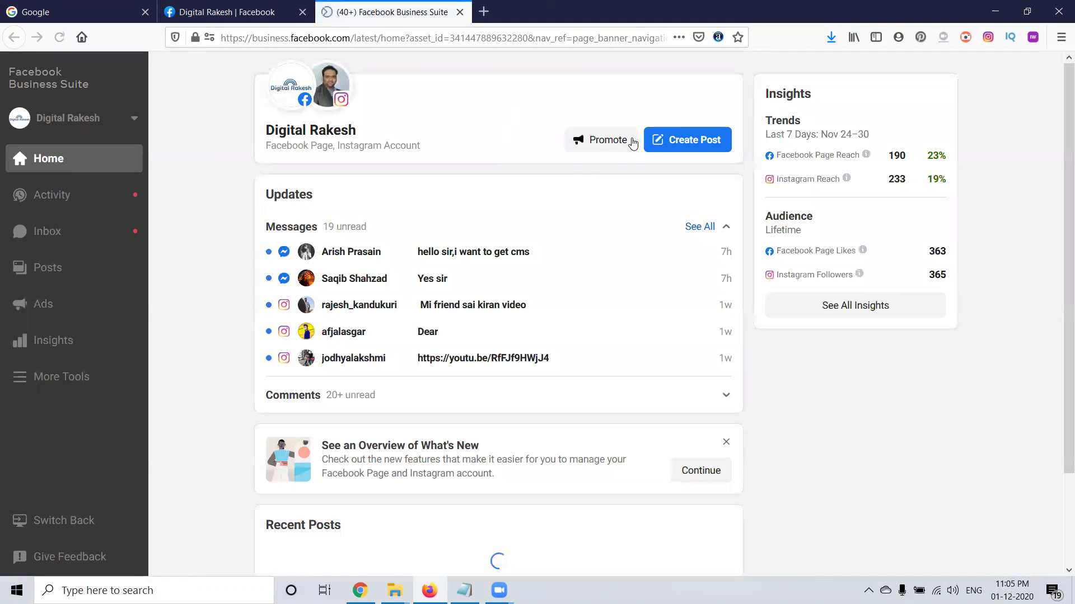
click(668, 143)
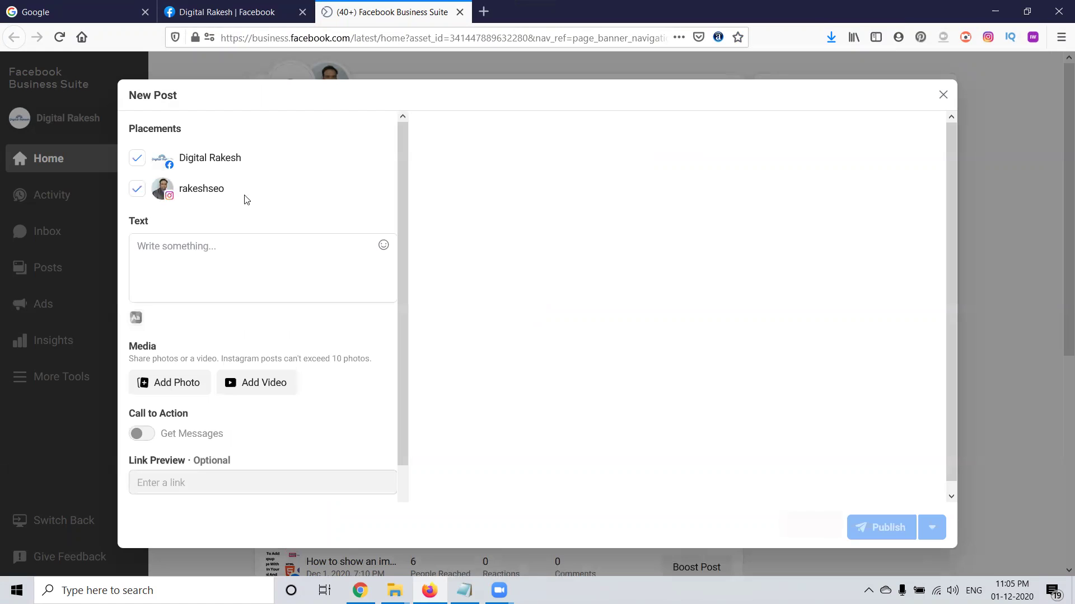
Add a video to the new post from the "youtube intro videos" folder inside "digital rakesh"
click(256, 386)
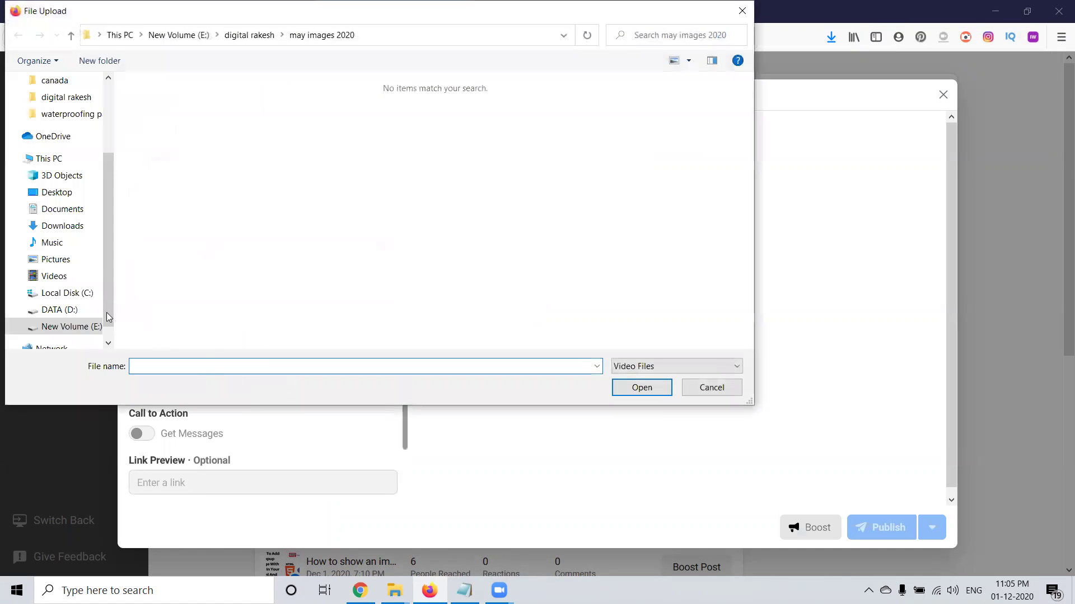
click(250, 33)
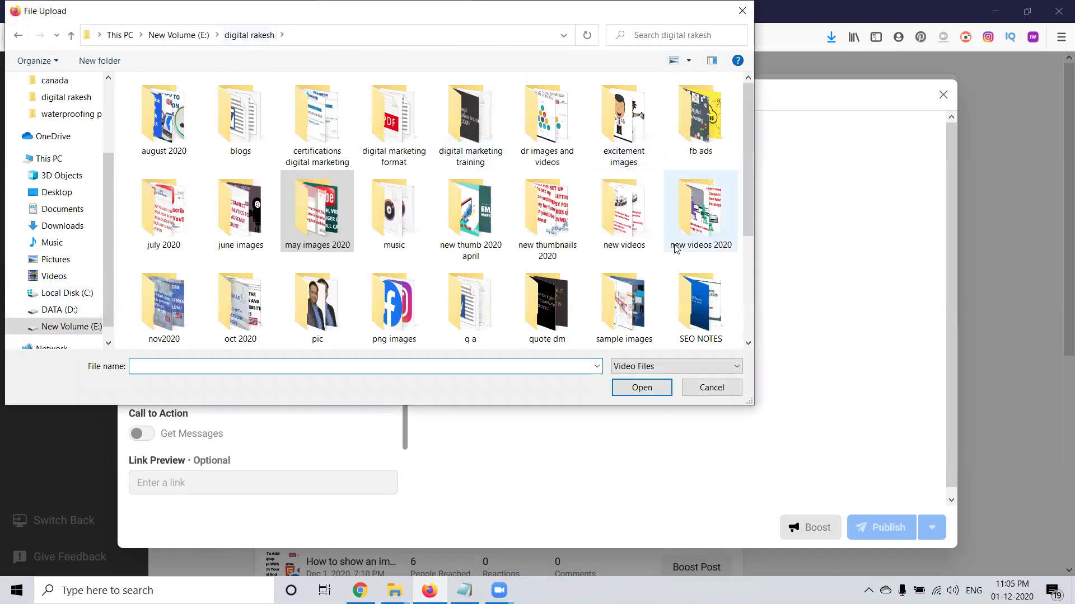
scroll(677, 250, down, 3)
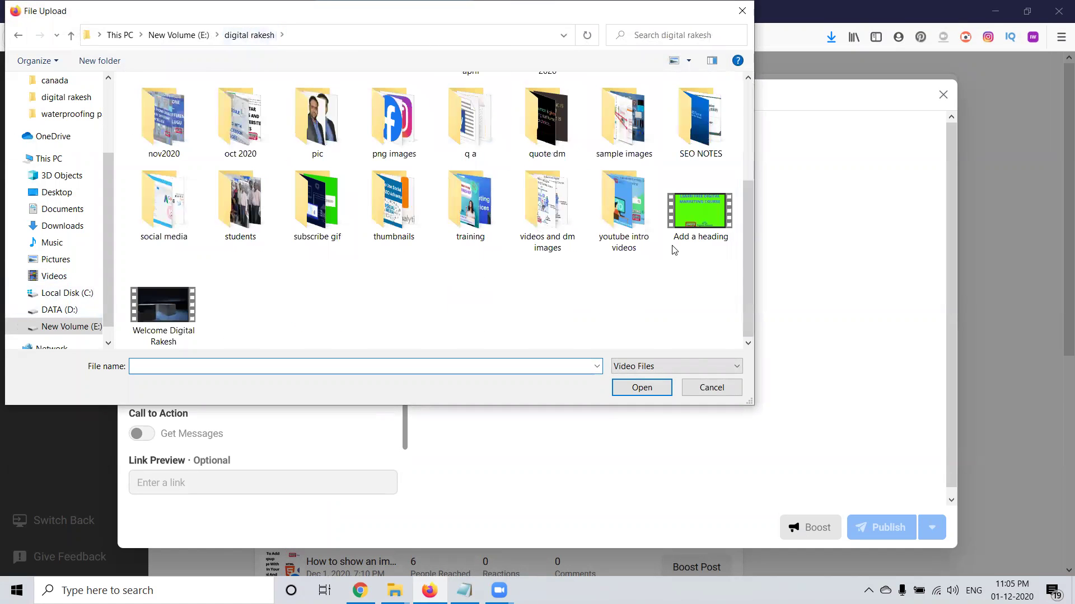
double_click(636, 234)
double_click(241, 131)
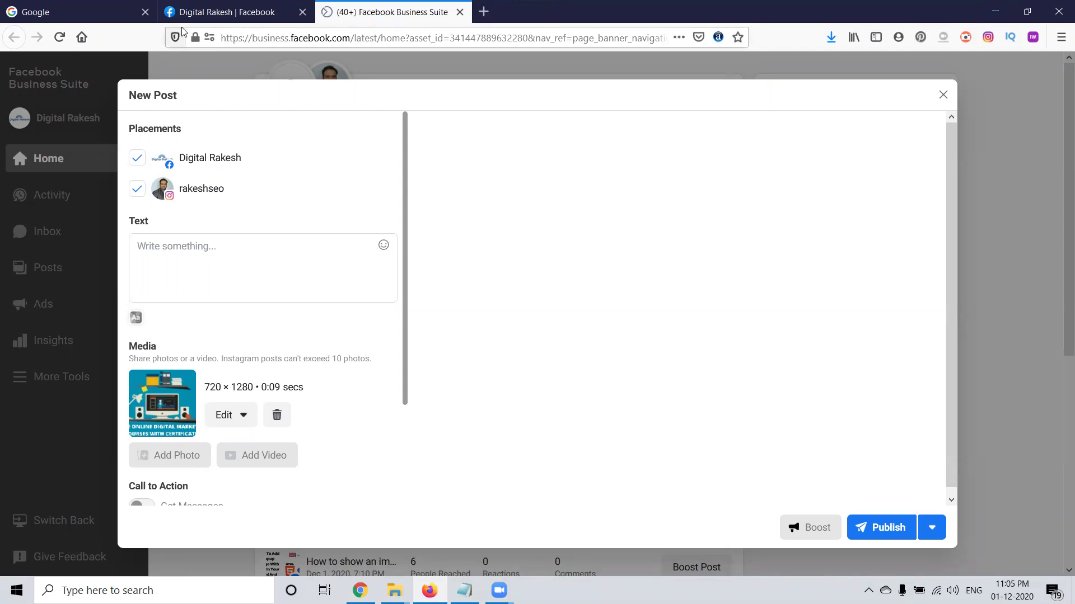
Switch to Chrome, copy the "facebook business suite" query from Google search, and open Google Play in a new tab
click(221, 12)
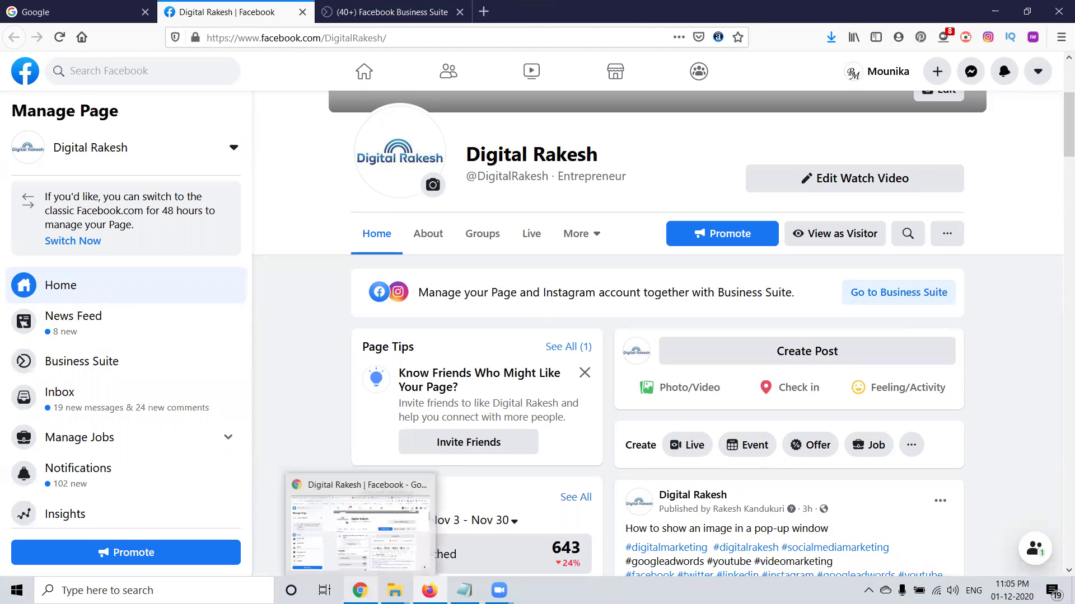
click(360, 590)
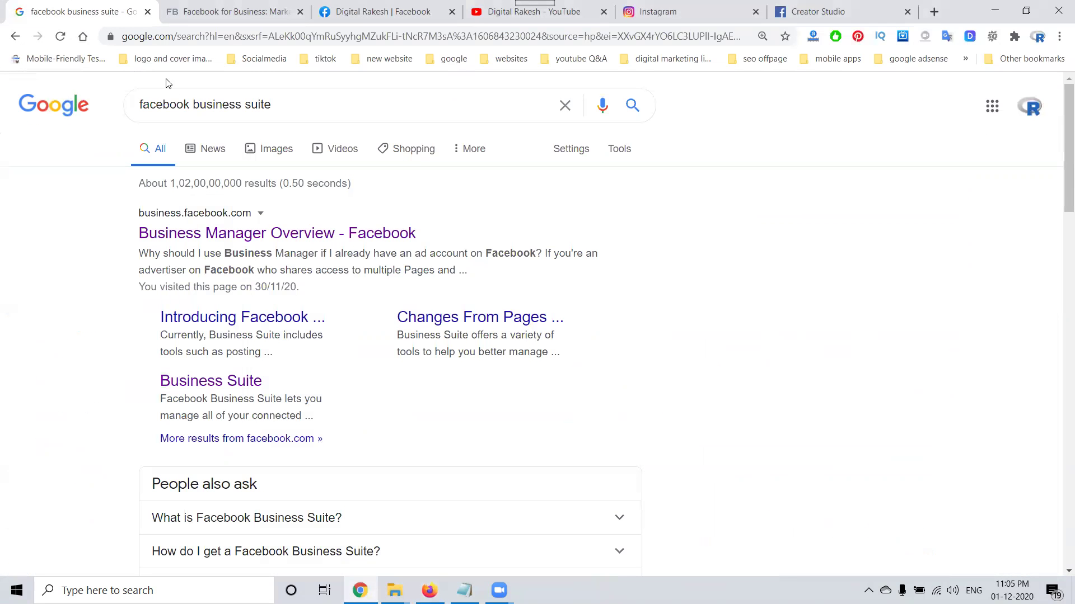
triple_click(195, 104)
key(ctrl+c)
click(991, 106)
click(935, 252)
click(209, 4)
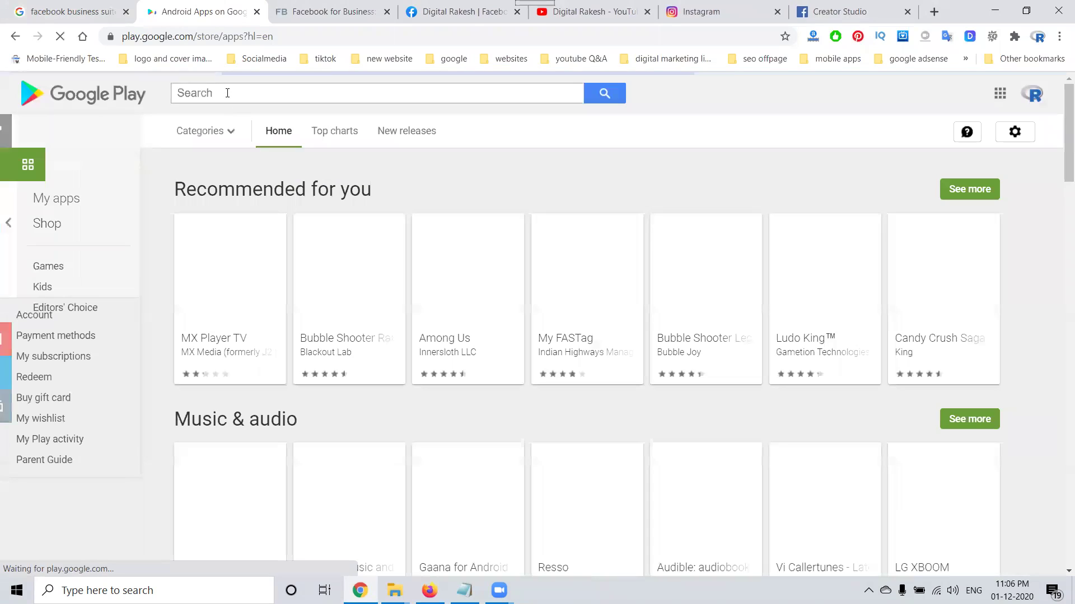
Search Google Play for "facebook business suite" and open the Facebook Business Suite app listing
click(227, 93)
key(ctrl+v)
key(Return)
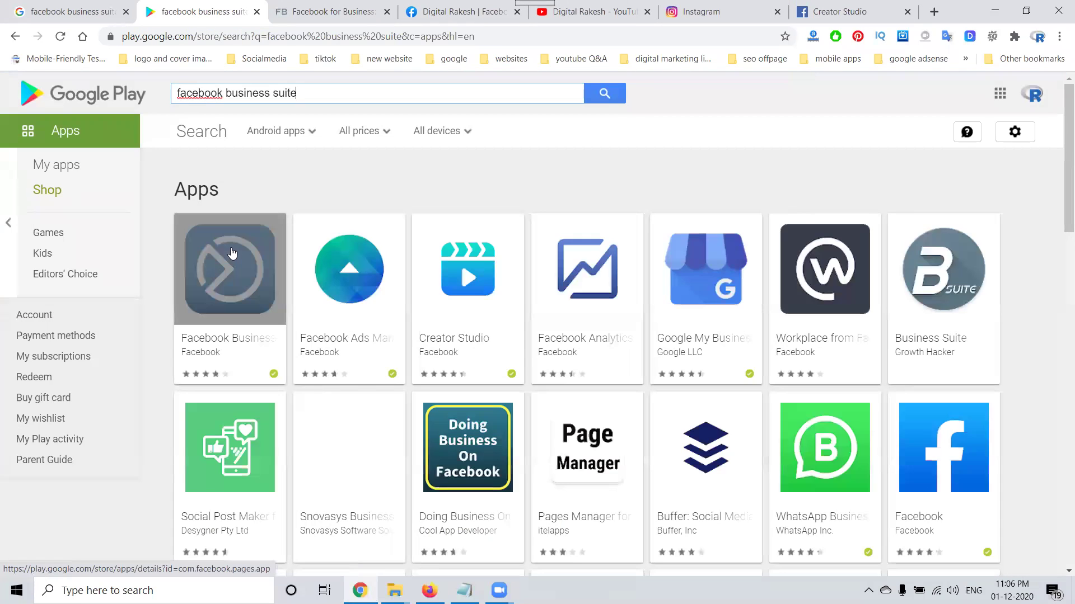
click(232, 248)
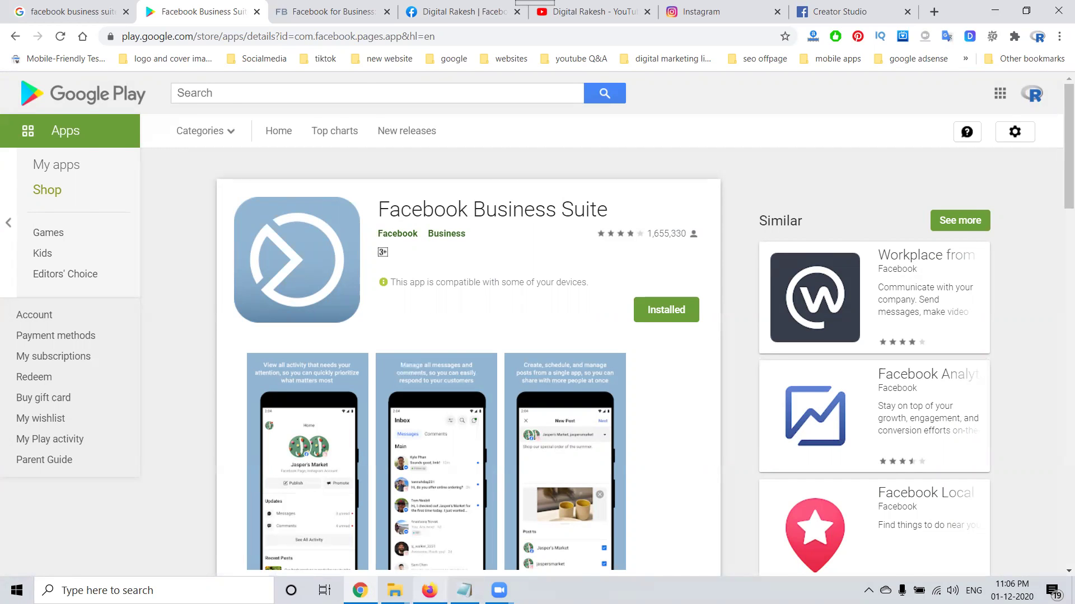
Switch to Firefox and paste the "Subscribe our channels and watch more videos" text with hashtags from the "smo content" document into the new post
click(429, 591)
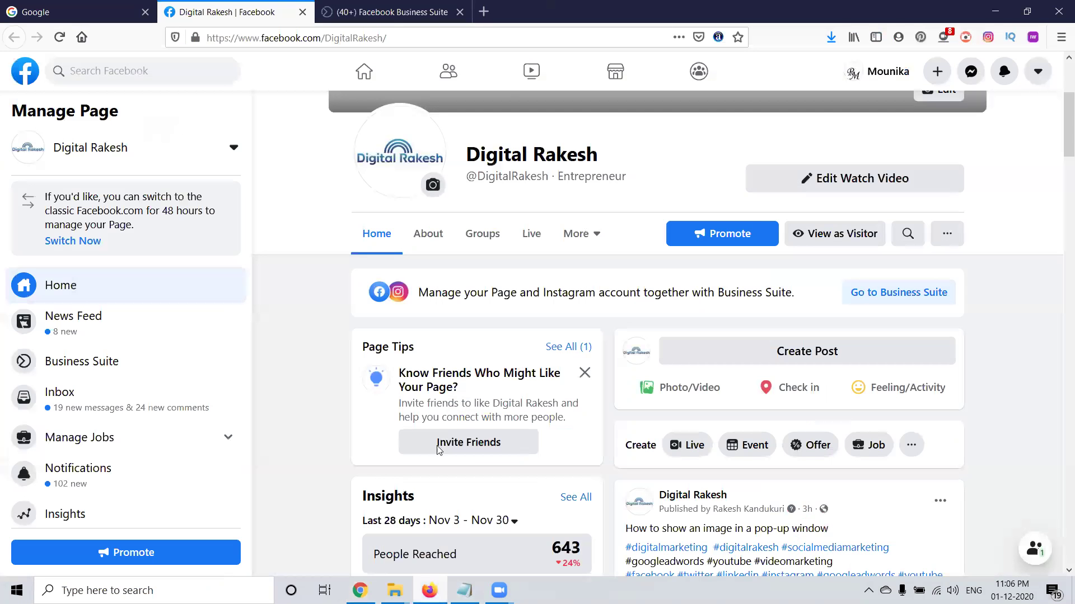
click(392, 12)
click(223, 269)
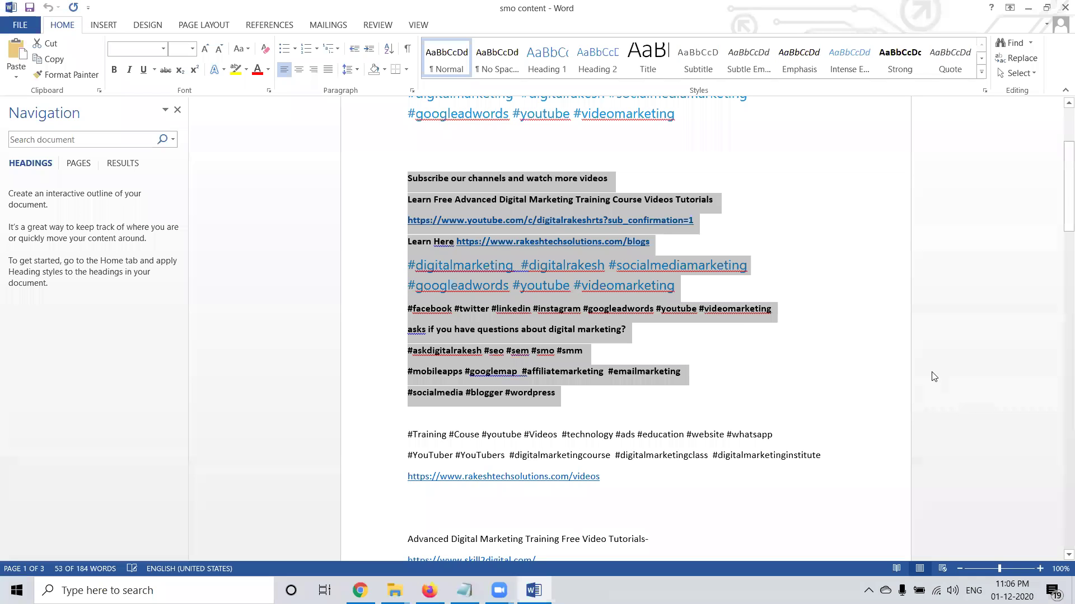
key(alt+Tab)
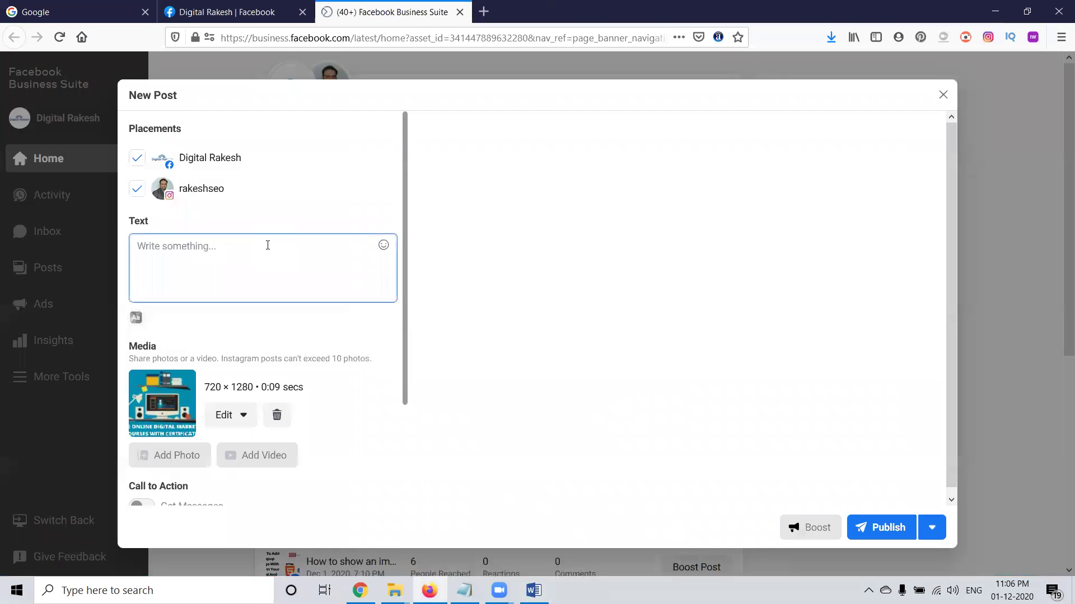
key(ctrl+v)
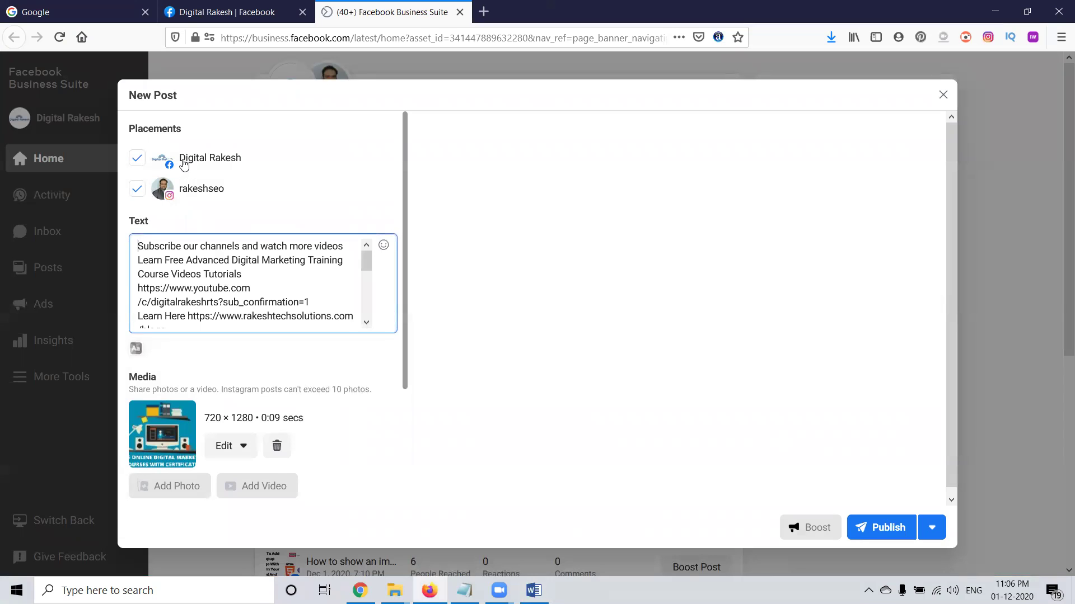
scroll(291, 314, down, 5)
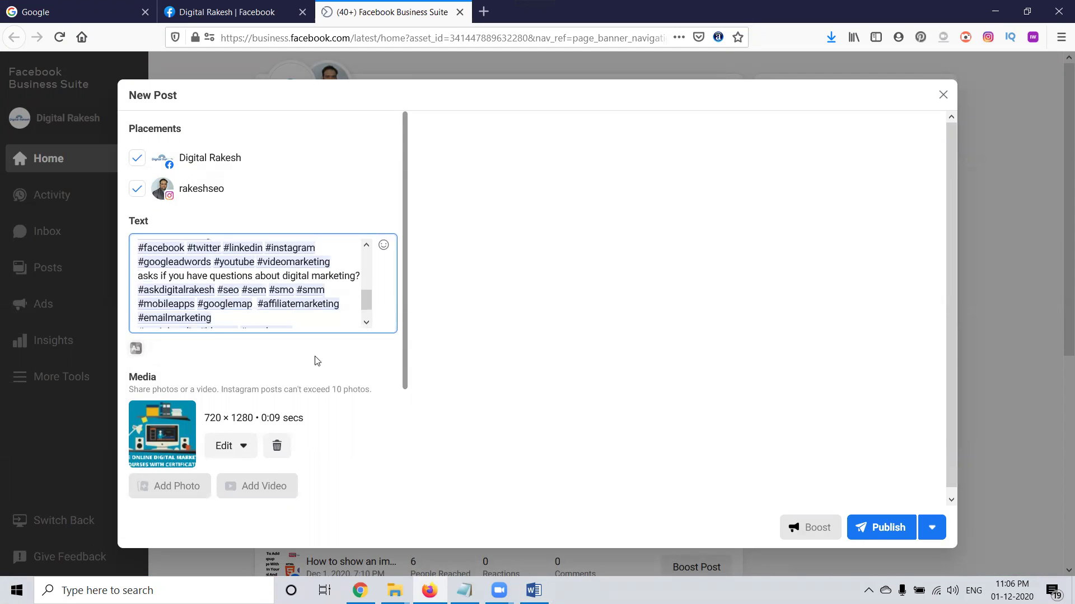
scroll(305, 348, down, 4)
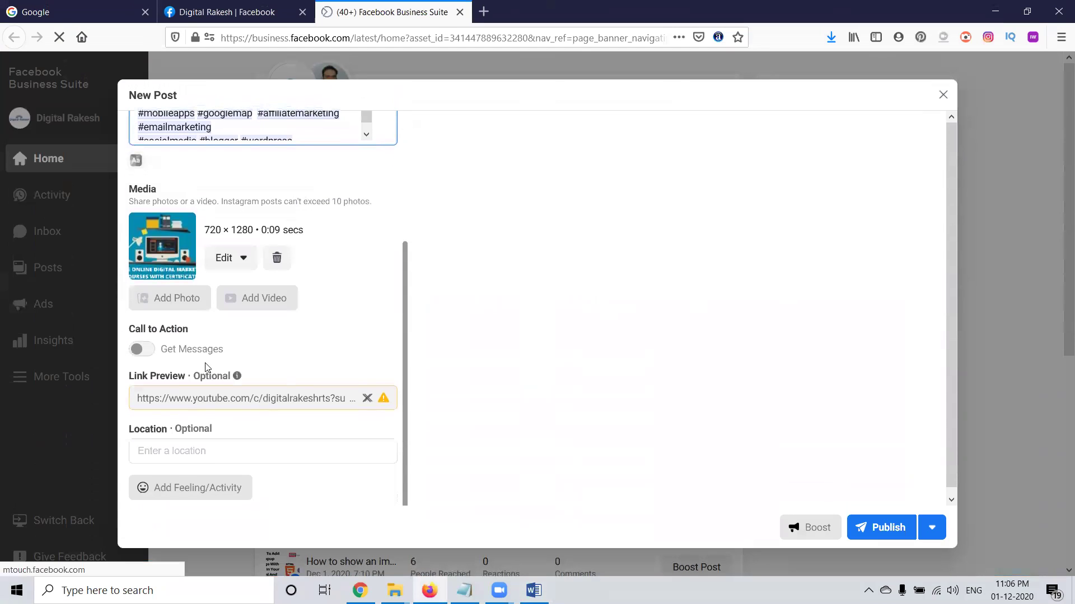
Publish the new video post to the Digital Rakesh Facebook Page and its connected Instagram account
click(894, 529)
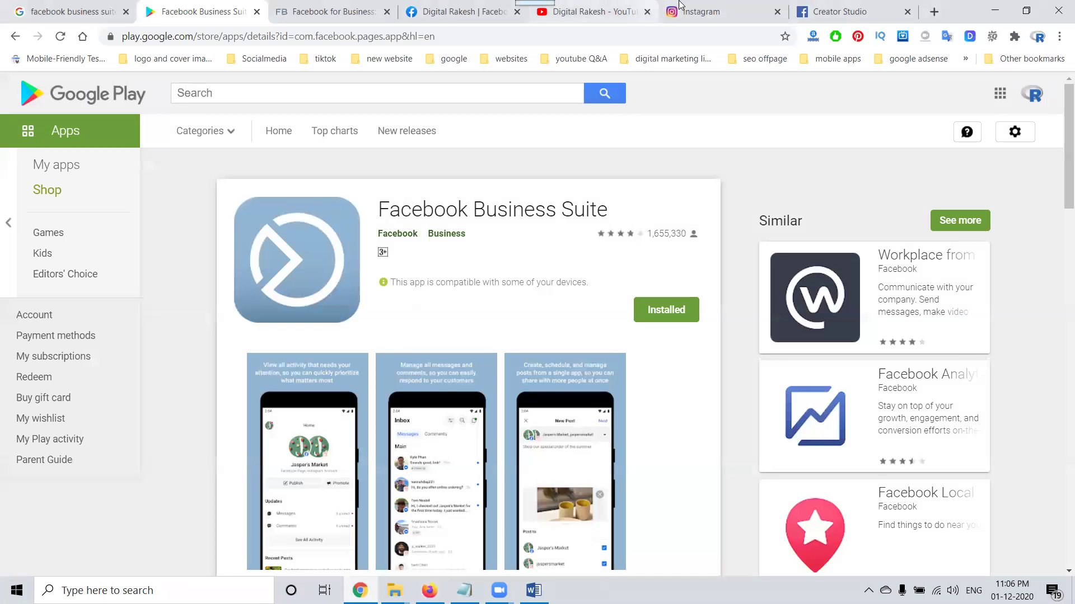
Switch to Chrome, open the connected Instagram account's profile, and log back in with its saved account
click(688, 5)
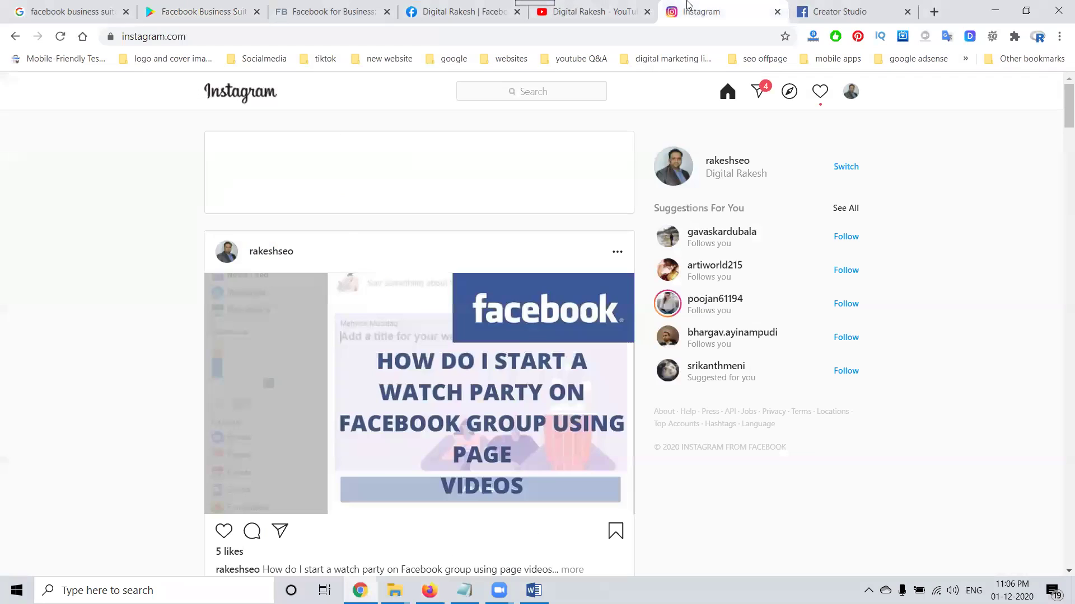
click(728, 162)
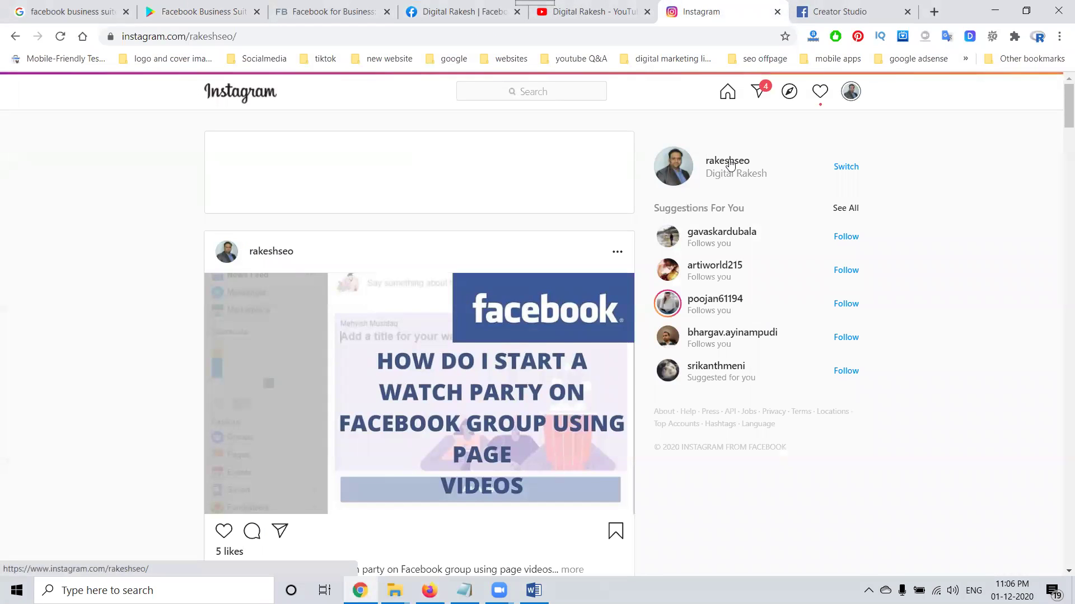
click(60, 36)
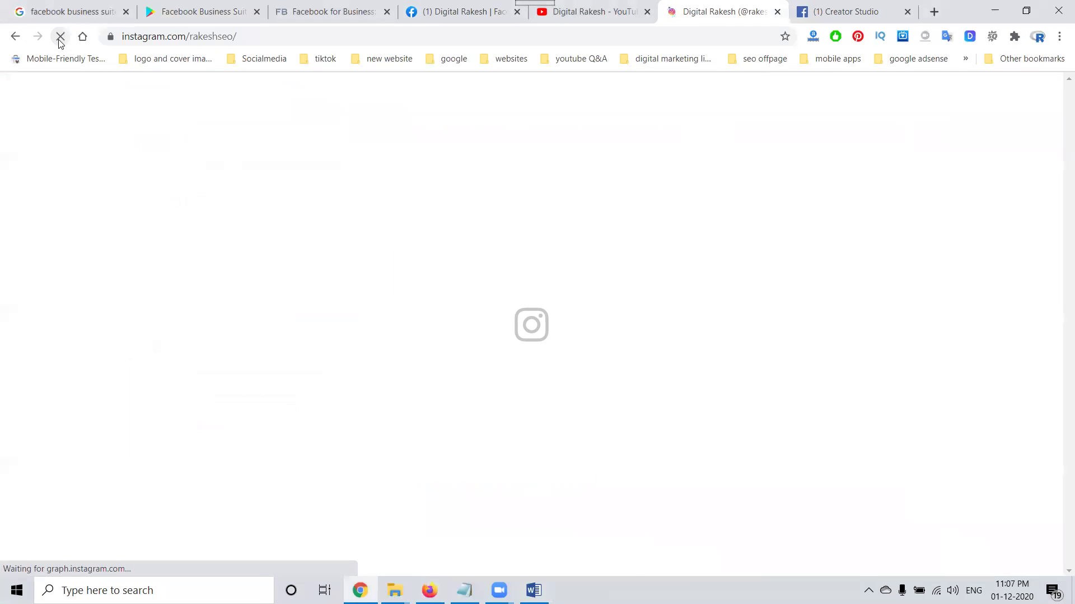
scroll(84, 159, down, 3)
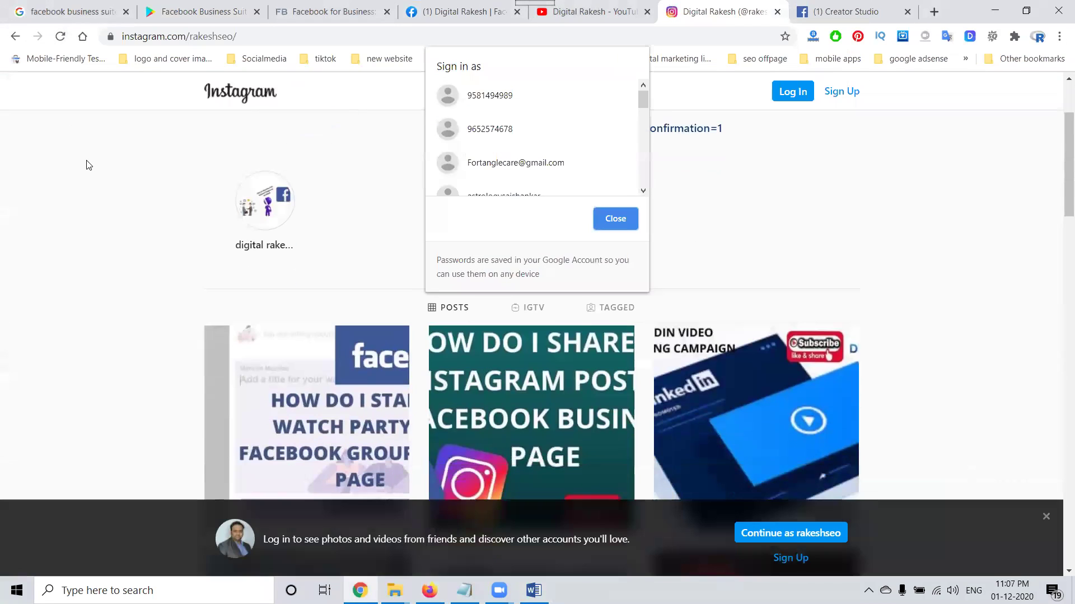
click(621, 223)
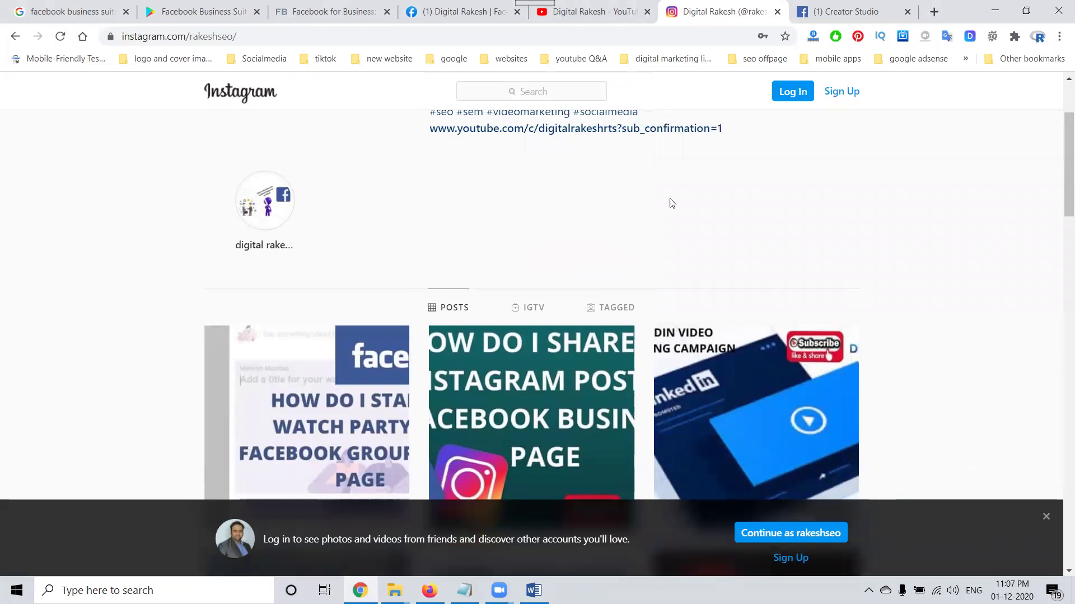
click(787, 95)
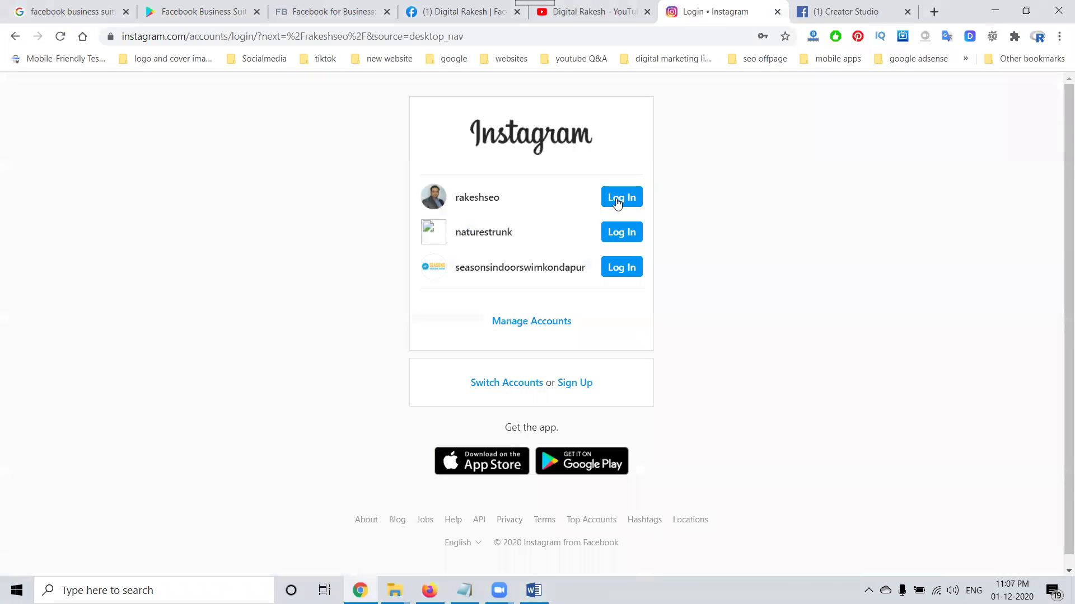
click(618, 201)
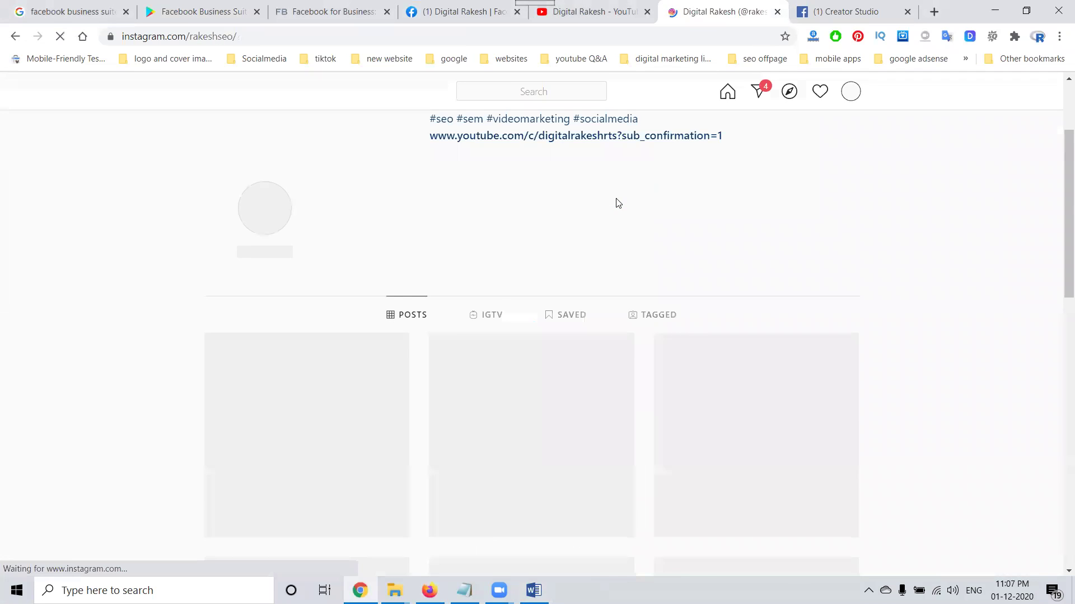
Check the newly published video post on the Instagram profile and on the reloaded Digital Rakesh Facebook Page
scroll(336, 380, down, 2)
click(330, 337)
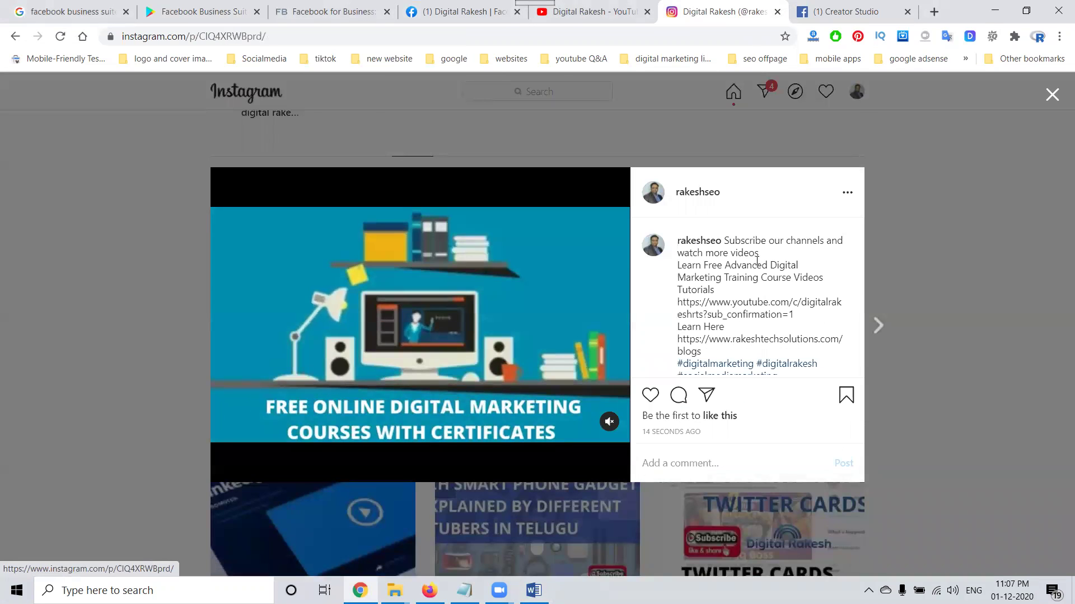
click(459, 7)
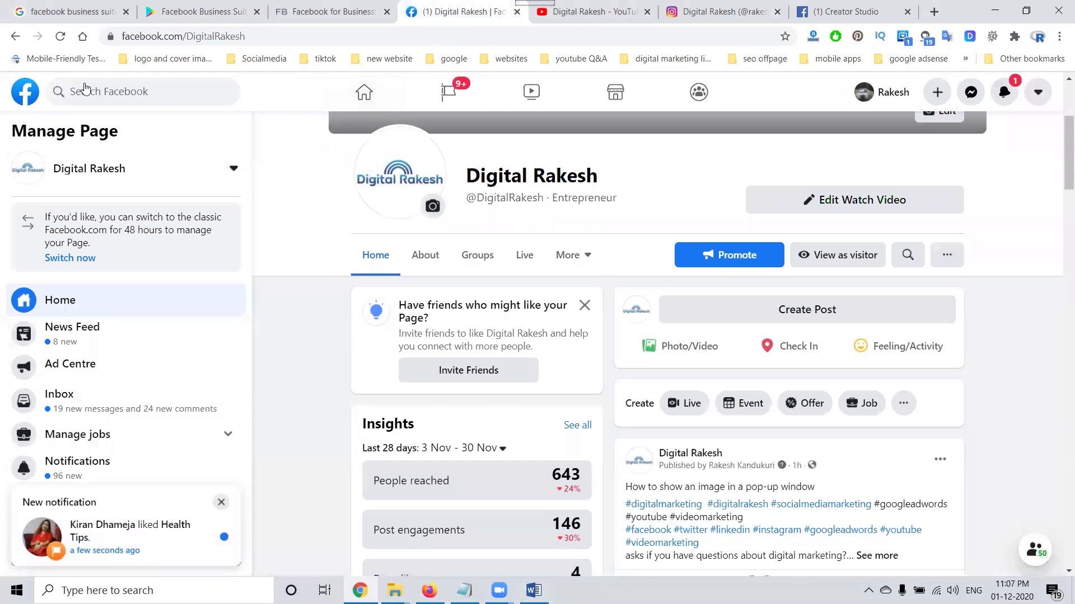
click(61, 37)
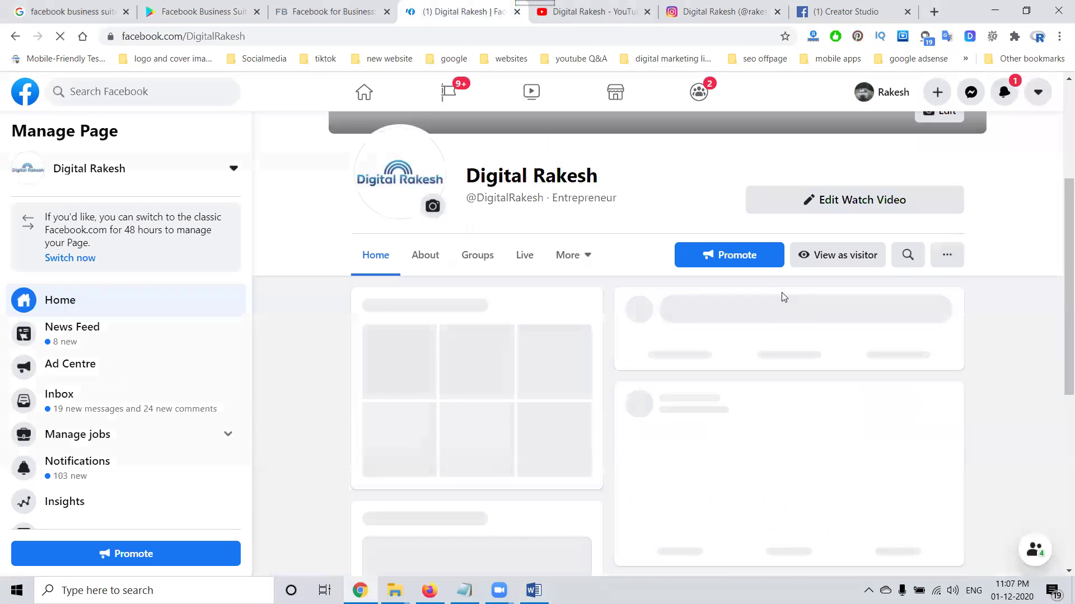
scroll(781, 297, down, 5)
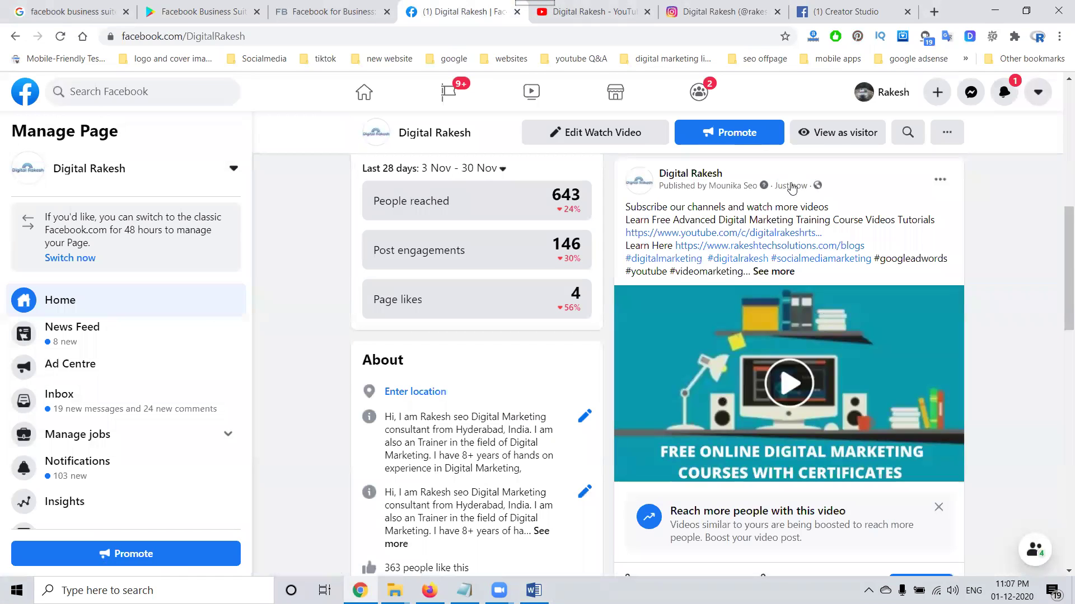
click(742, 21)
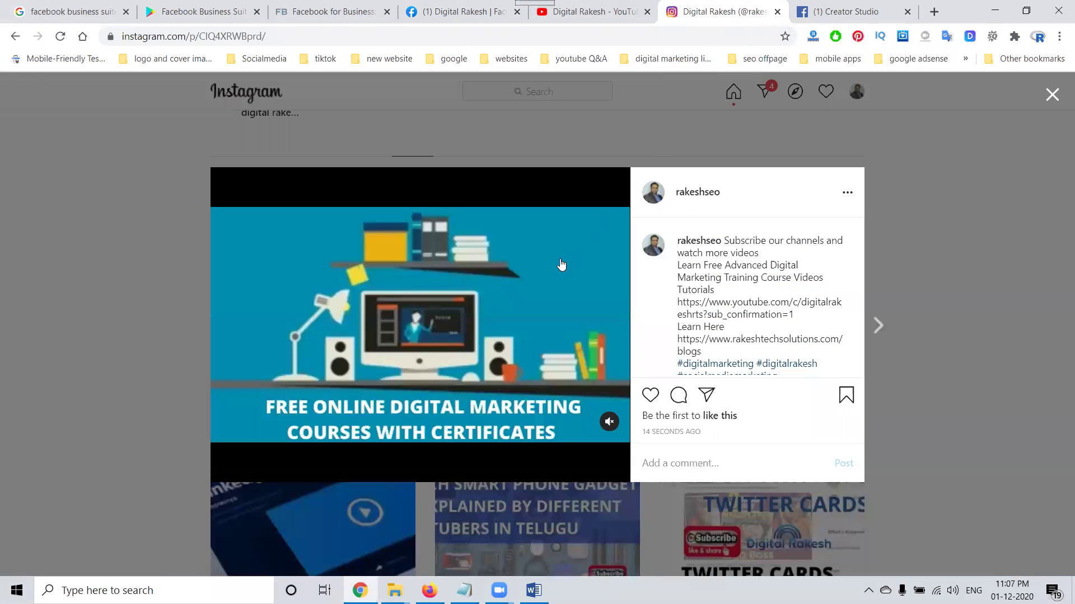
click(1051, 96)
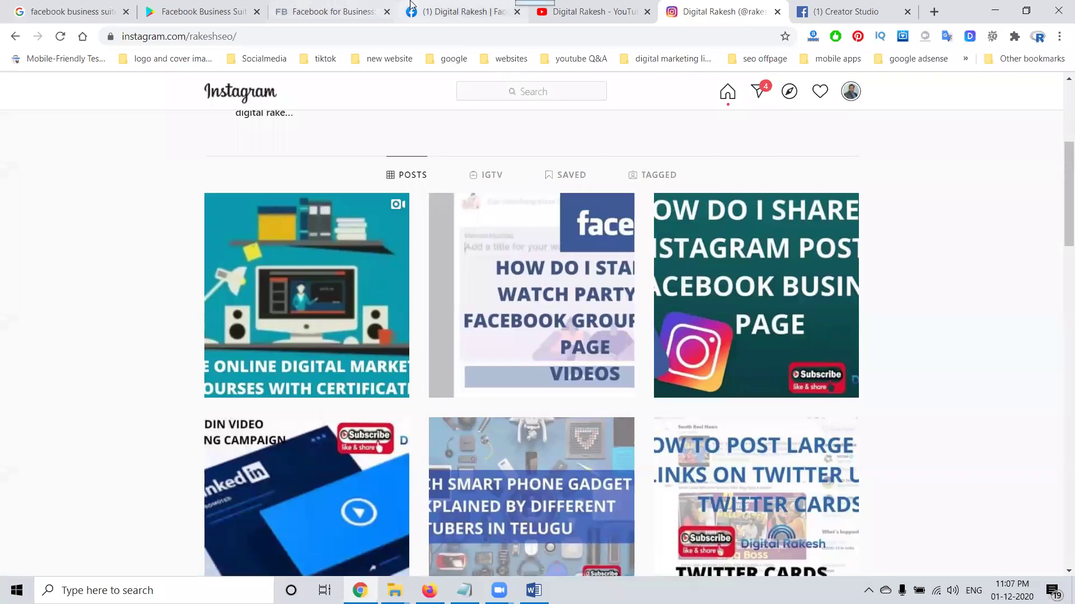
click(412, 5)
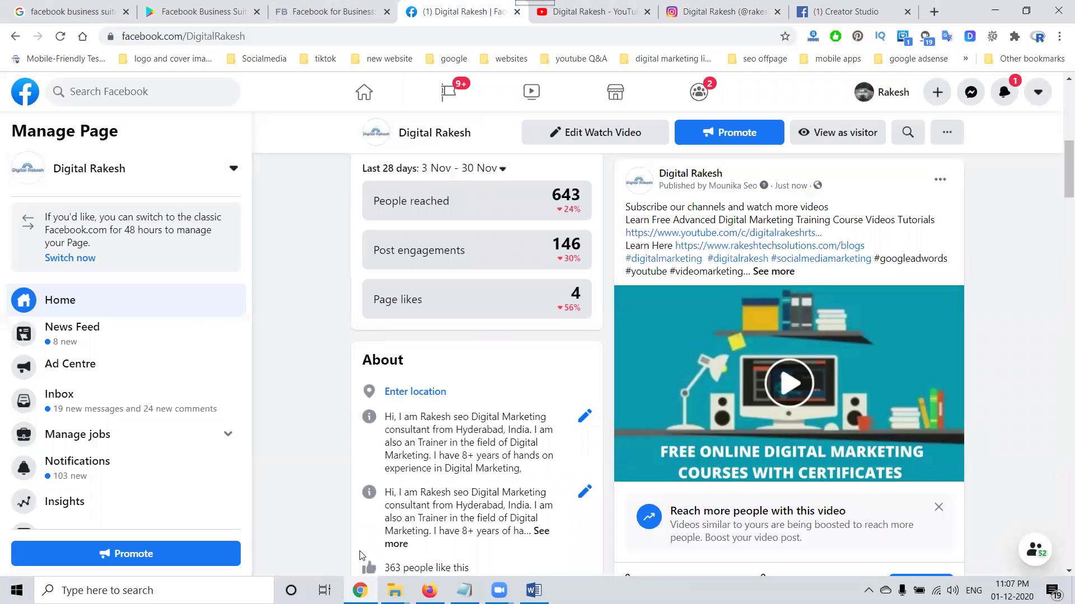
Switch to Firefox, open Business Suite from the Digital Rakesh Page, and return to the Business Suite home already open
click(429, 591)
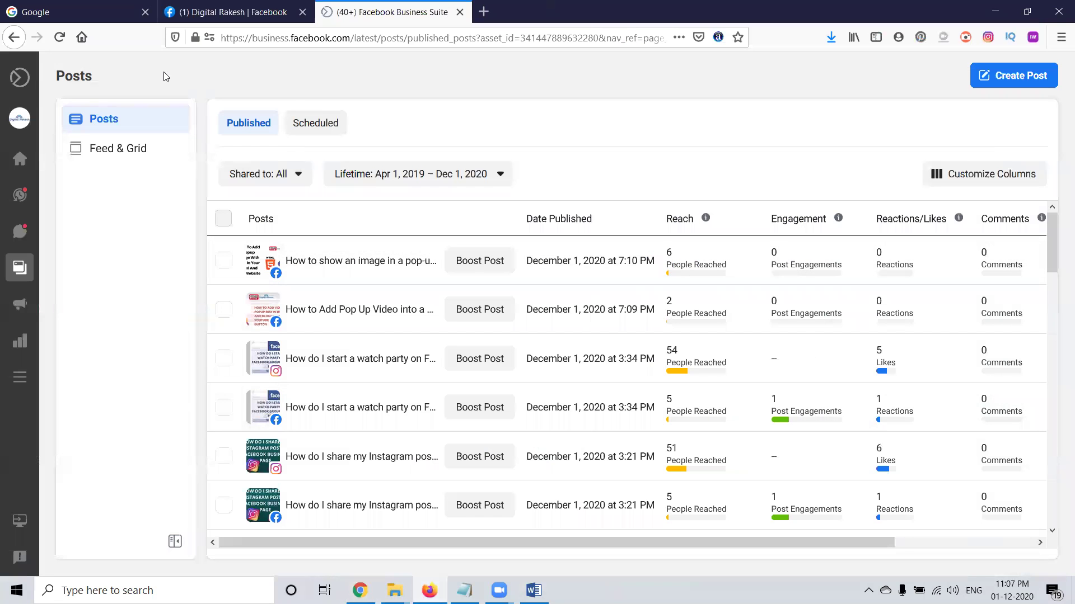
click(22, 162)
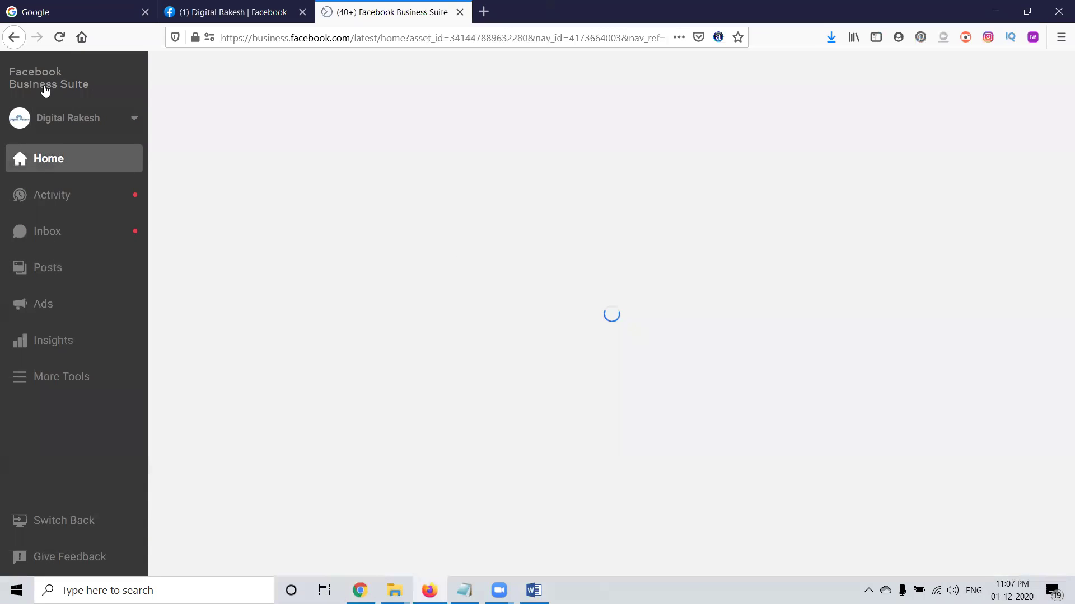
click(233, 12)
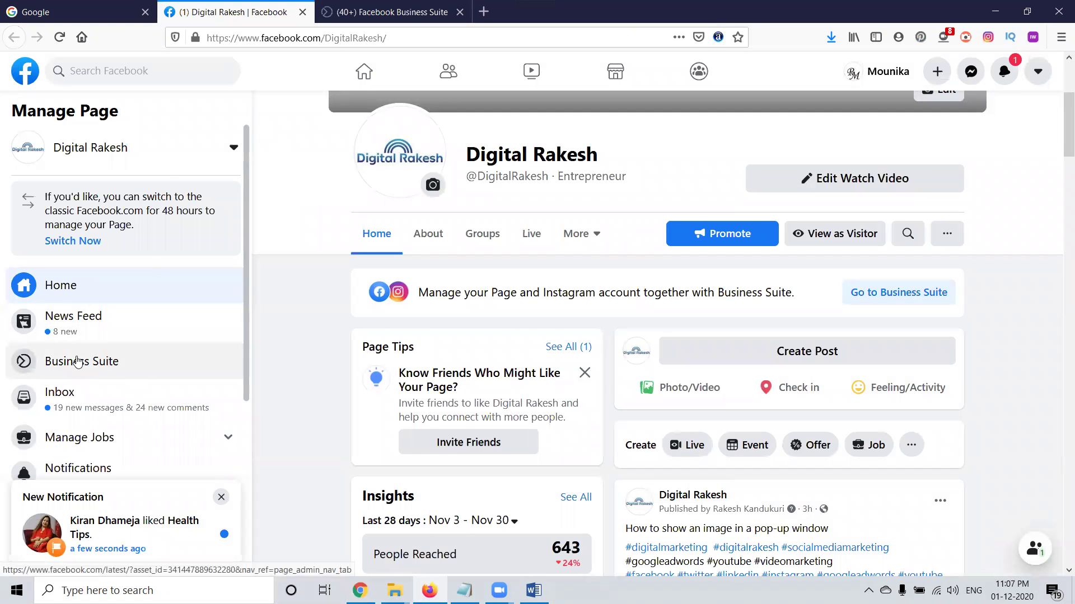
click(86, 363)
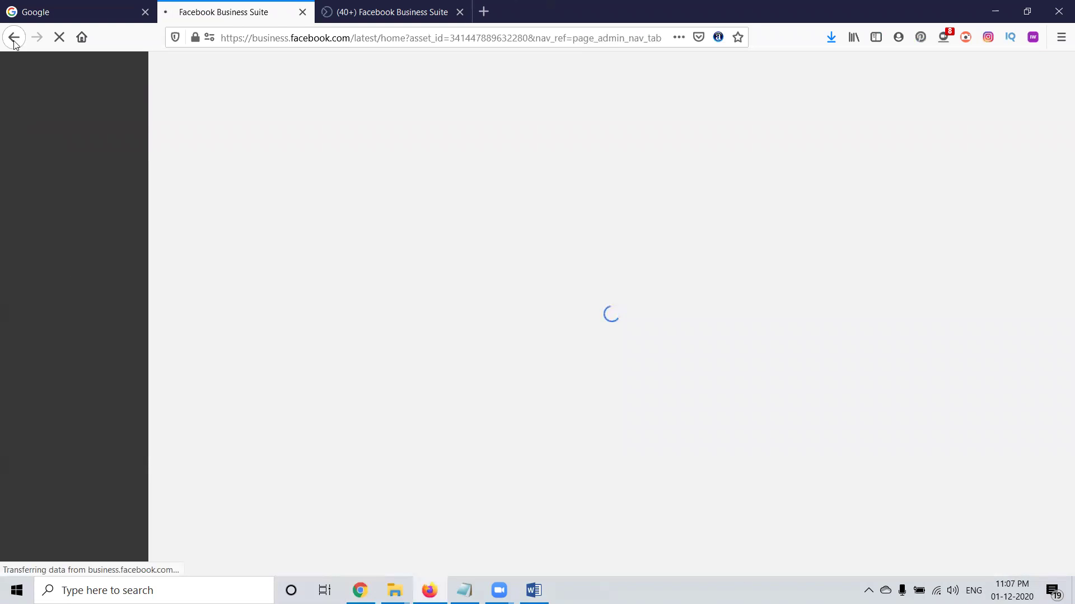
click(14, 40)
click(343, 13)
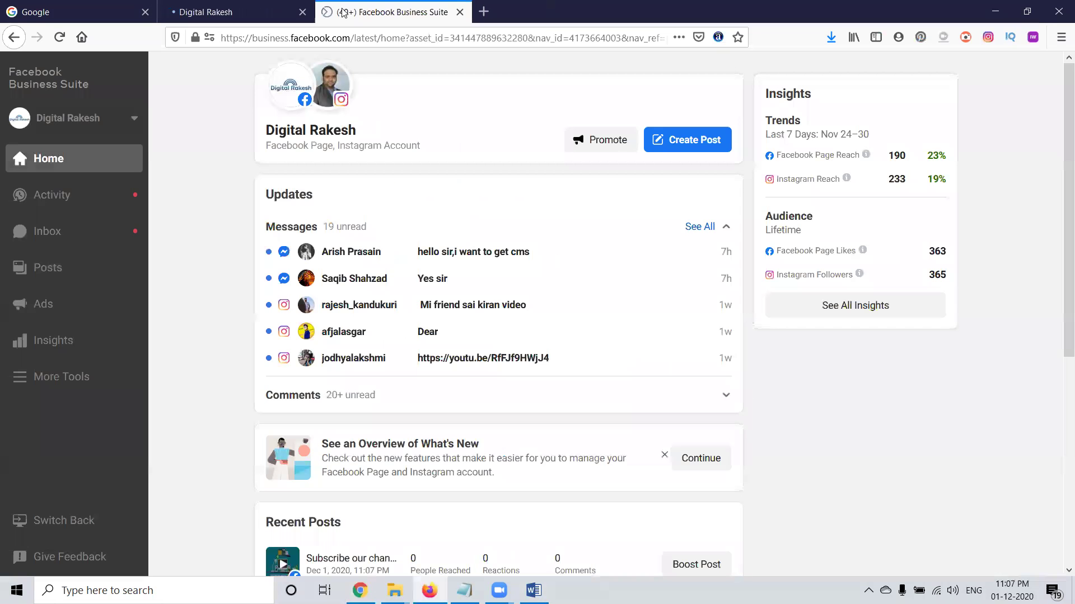
Create a new post and add four photos from the "nov2020" folder inside "digital rakesh"
click(672, 147)
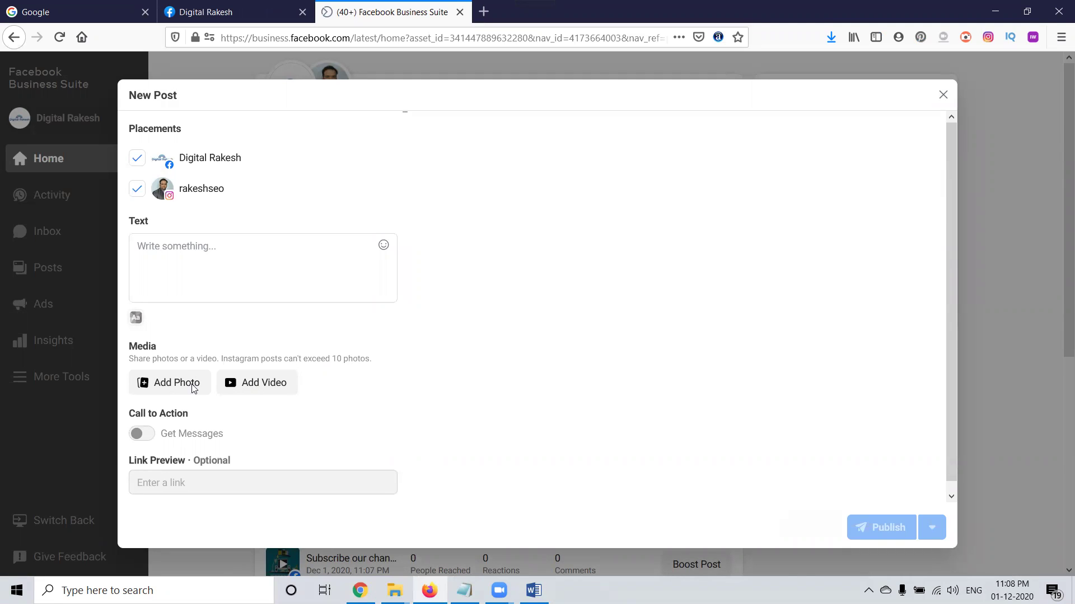
click(169, 386)
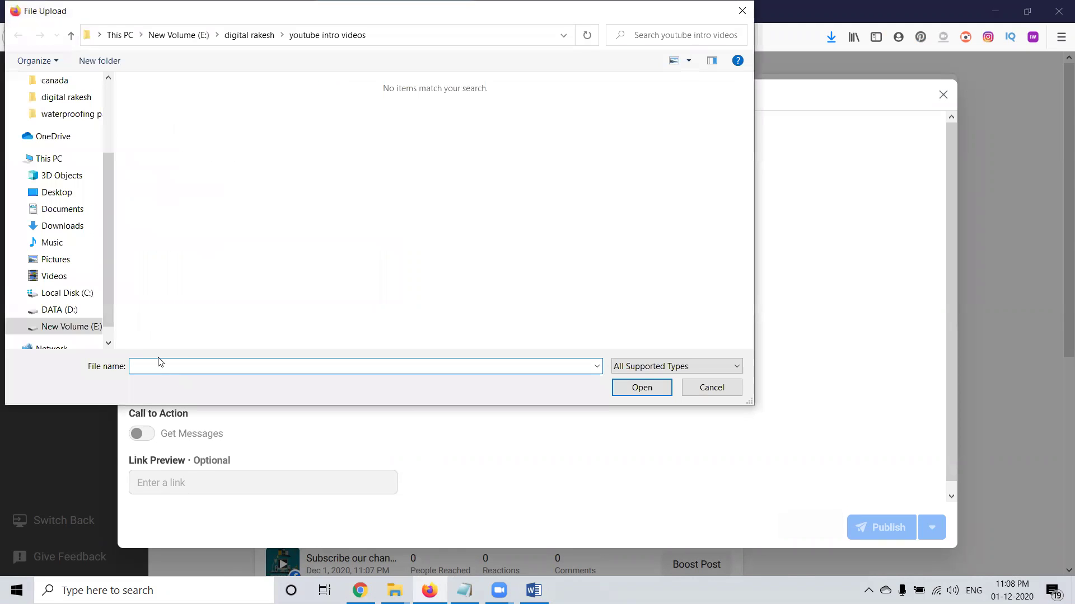
click(246, 37)
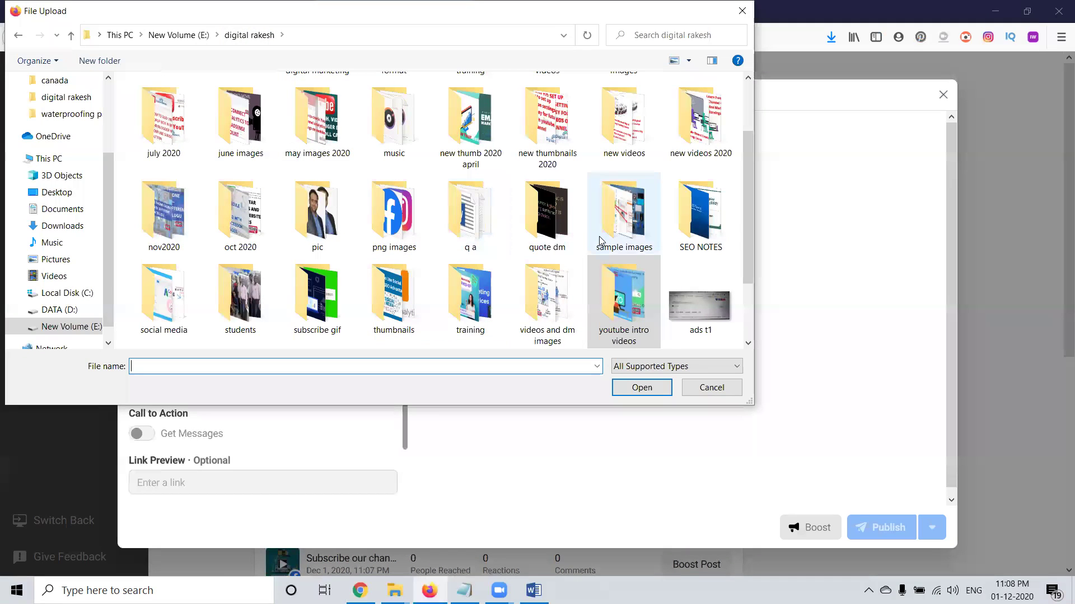
double_click(163, 215)
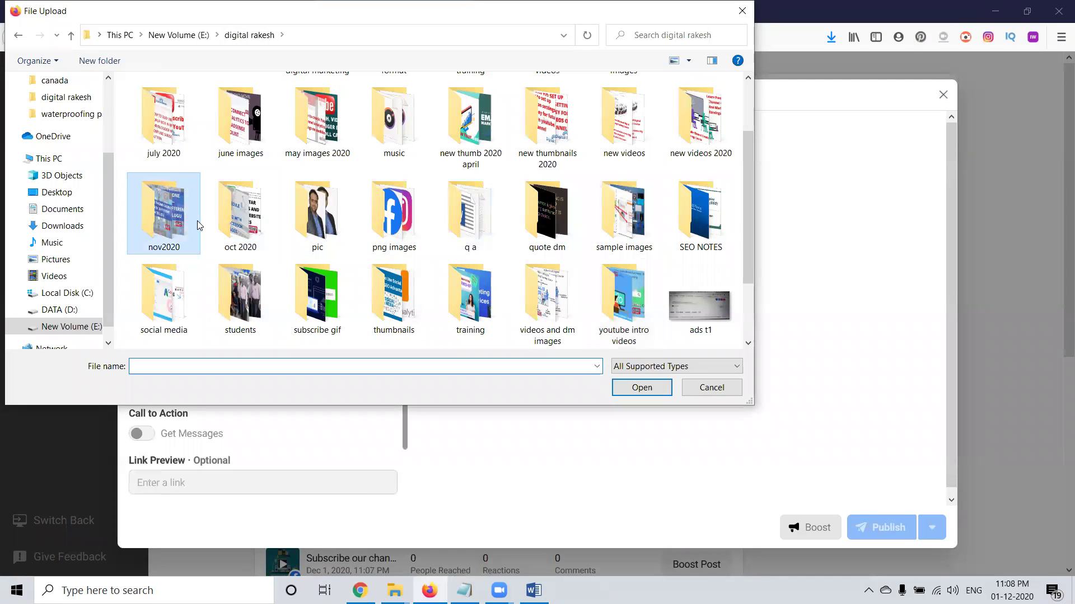
click(248, 179)
ctrl+click(315, 169)
ctrl+click(392, 168)
ctrl+click(467, 173)
click(636, 388)
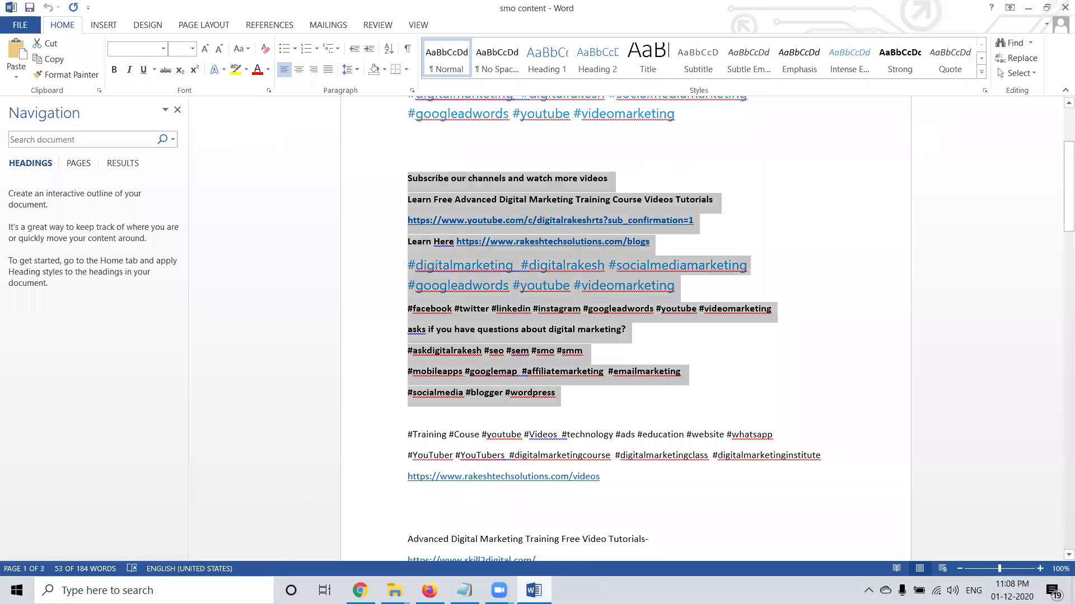
Paste the copied "Subscribe our channels and watch more videos" text with hashtags into the photo post and publish it to Facebook and Instagram
key(alt+Tab)
click(245, 278)
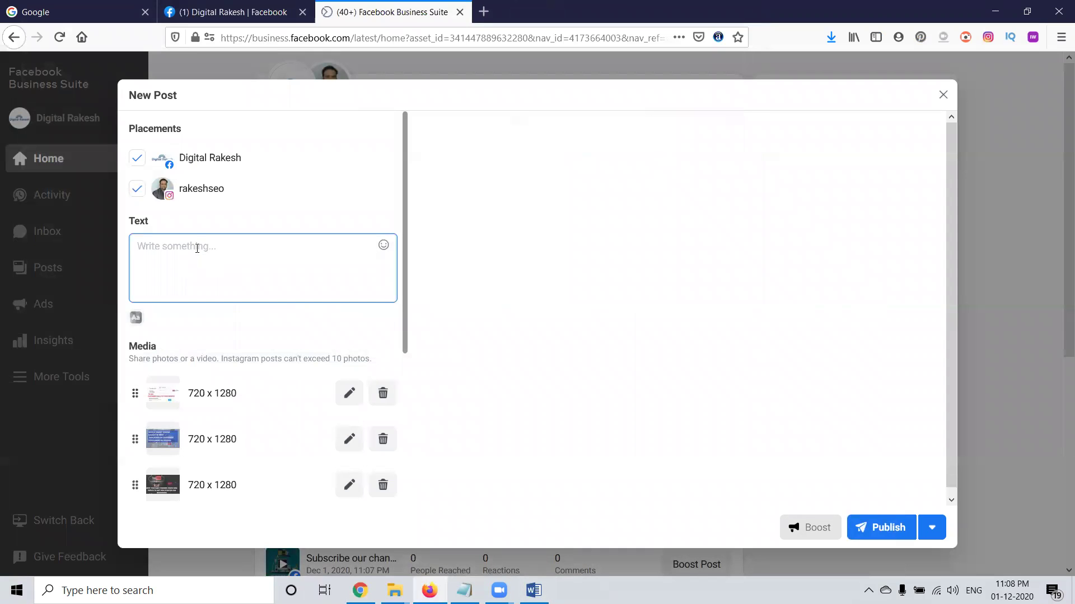
key(ctrl+v)
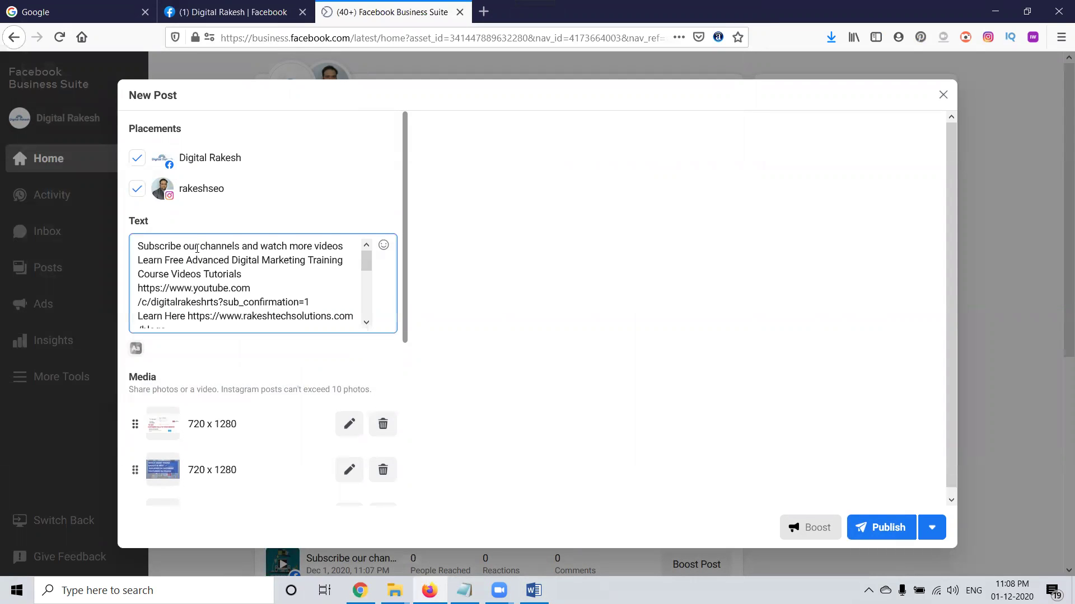
scroll(264, 336, down, 3)
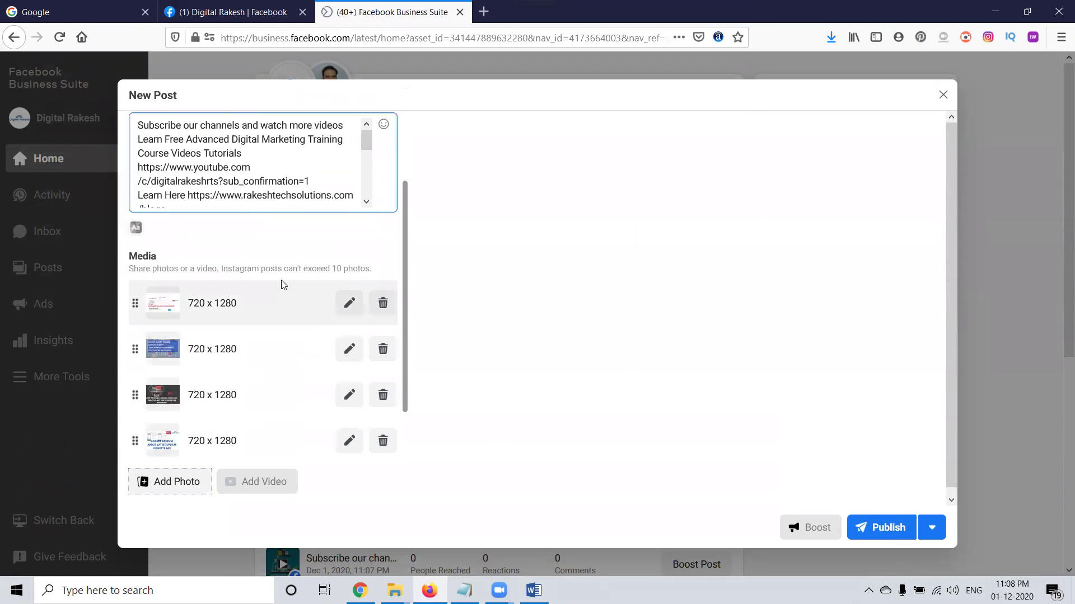
scroll(282, 280, up, 3)
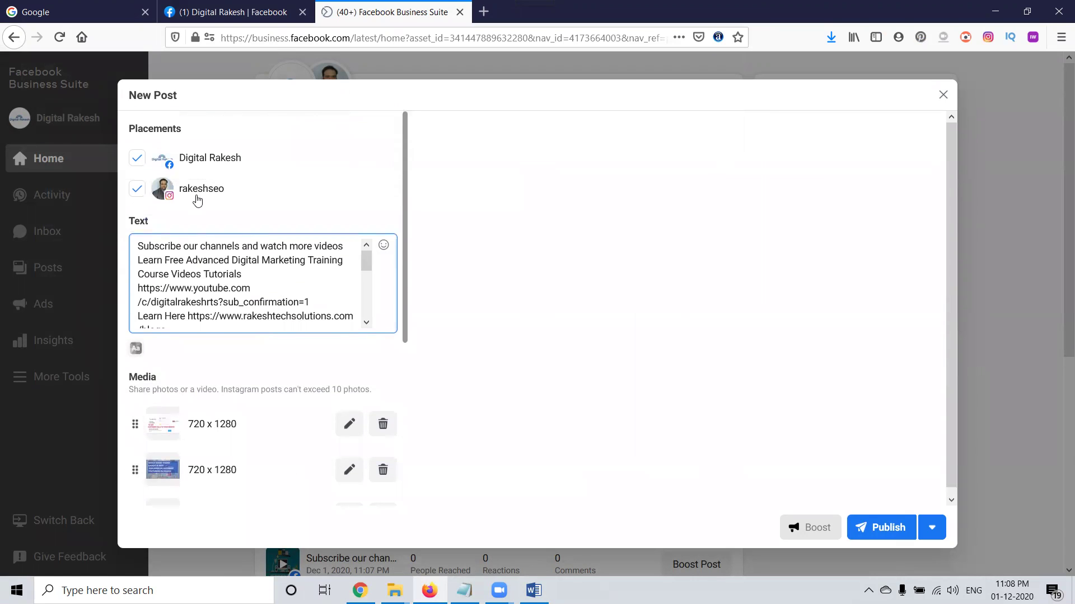
click(877, 524)
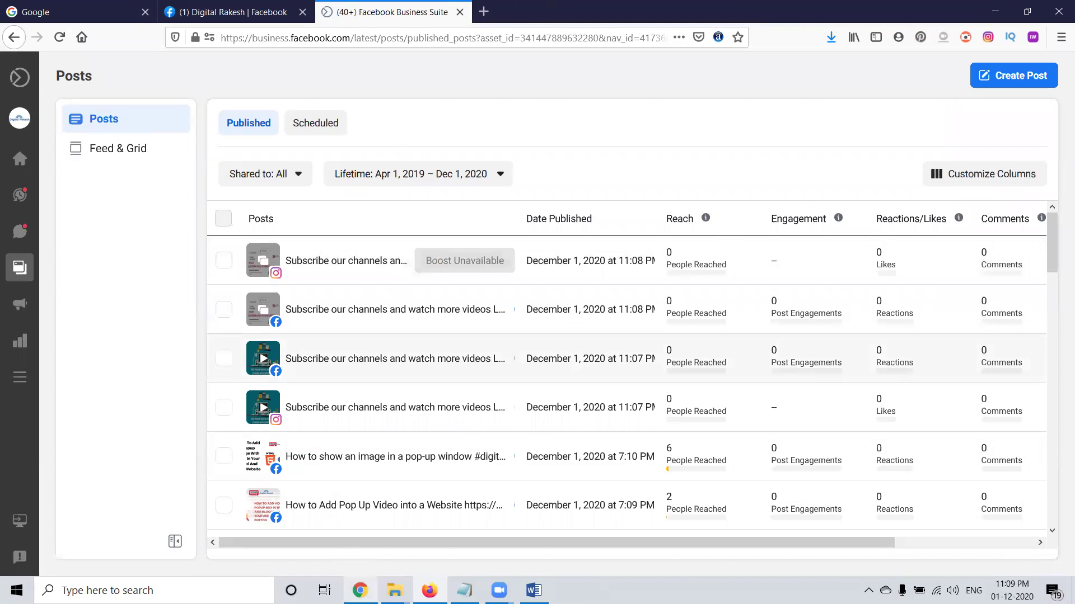
Switch to Chrome, reload the Digital Rakesh Facebook Page, and view the photos in the newly published post
click(360, 590)
click(61, 37)
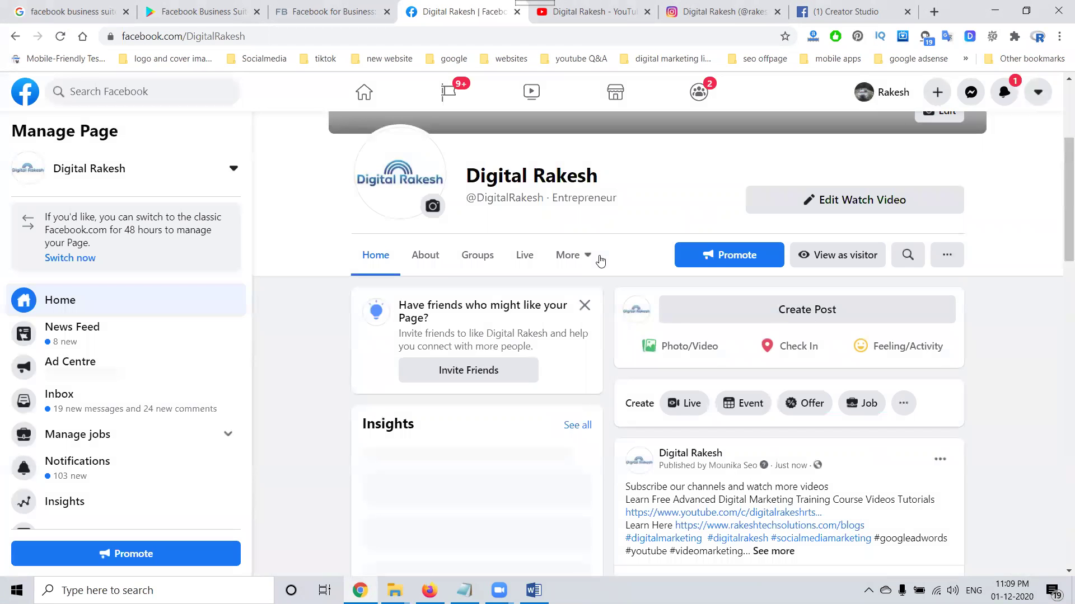
scroll(829, 272, down, 4)
scroll(829, 272, down, 4)
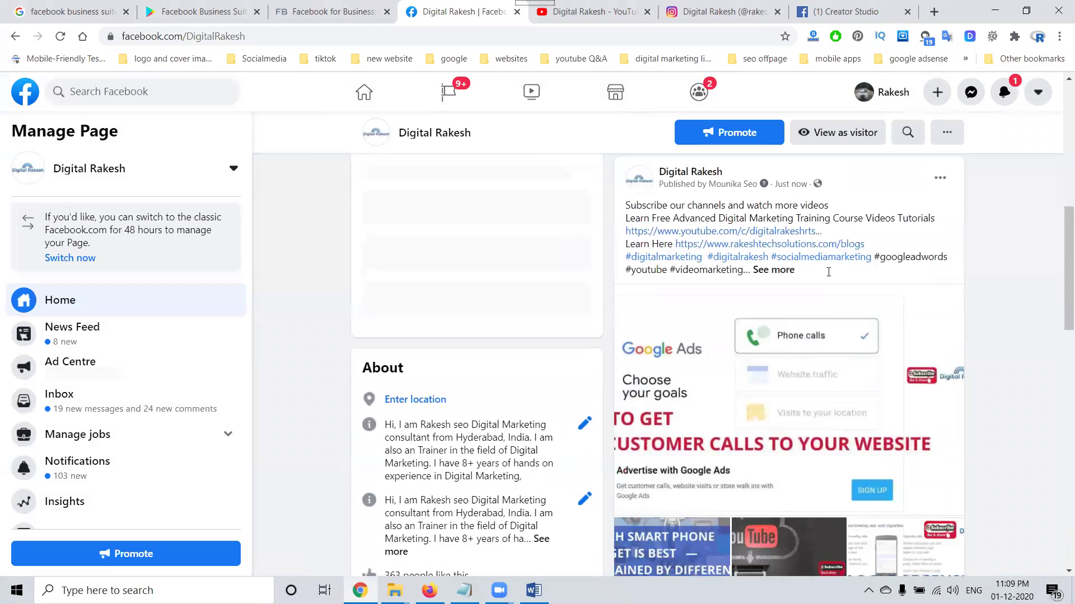
click(757, 299)
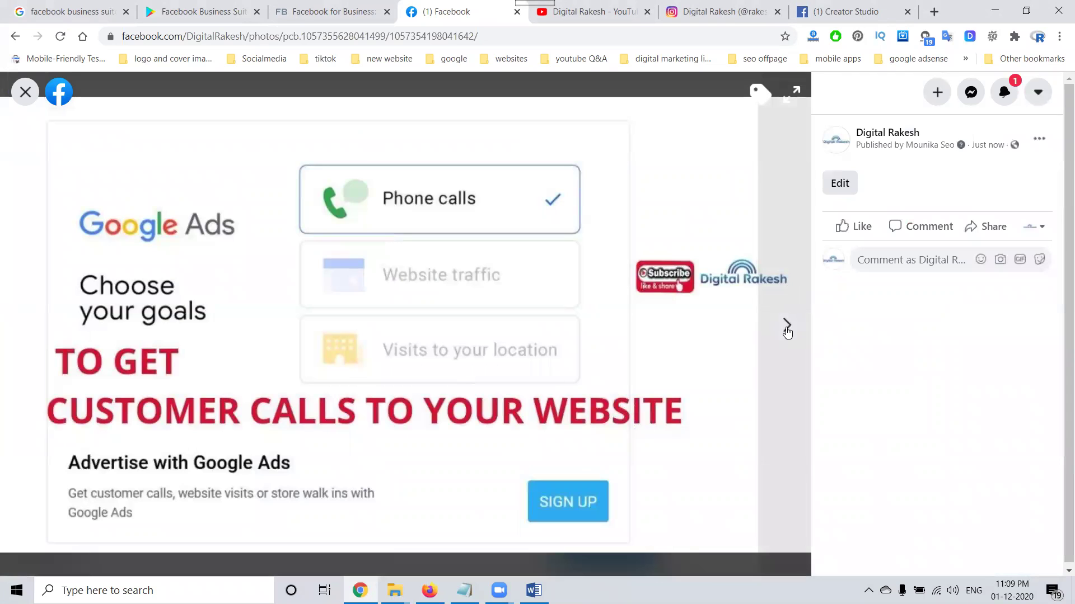
click(786, 328)
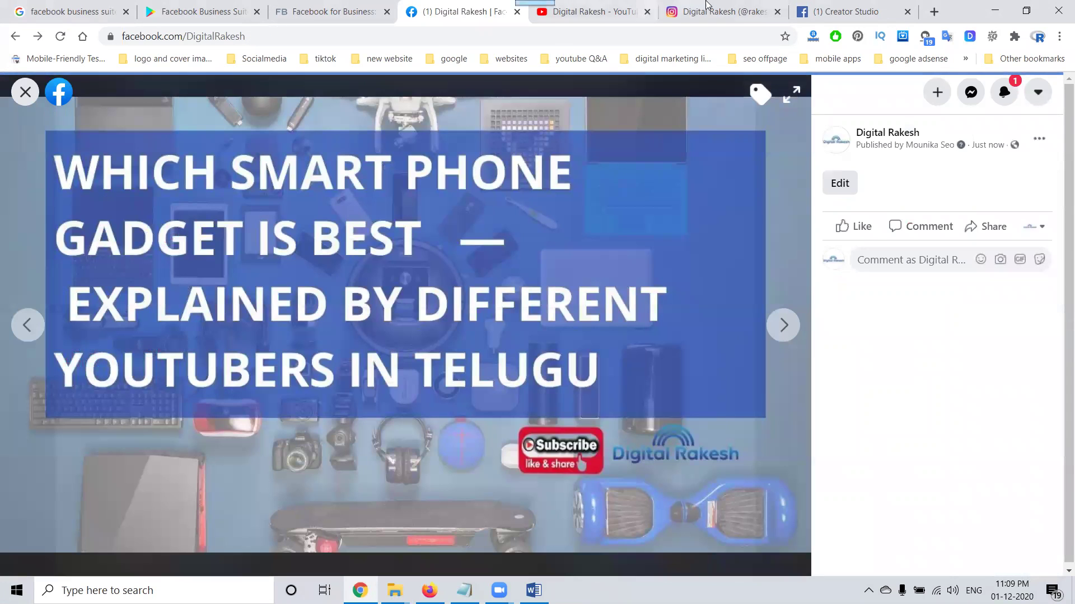
Reload the Instagram profile, open the newest multi-photo post, look through its photos, and close it
click(706, 6)
click(60, 36)
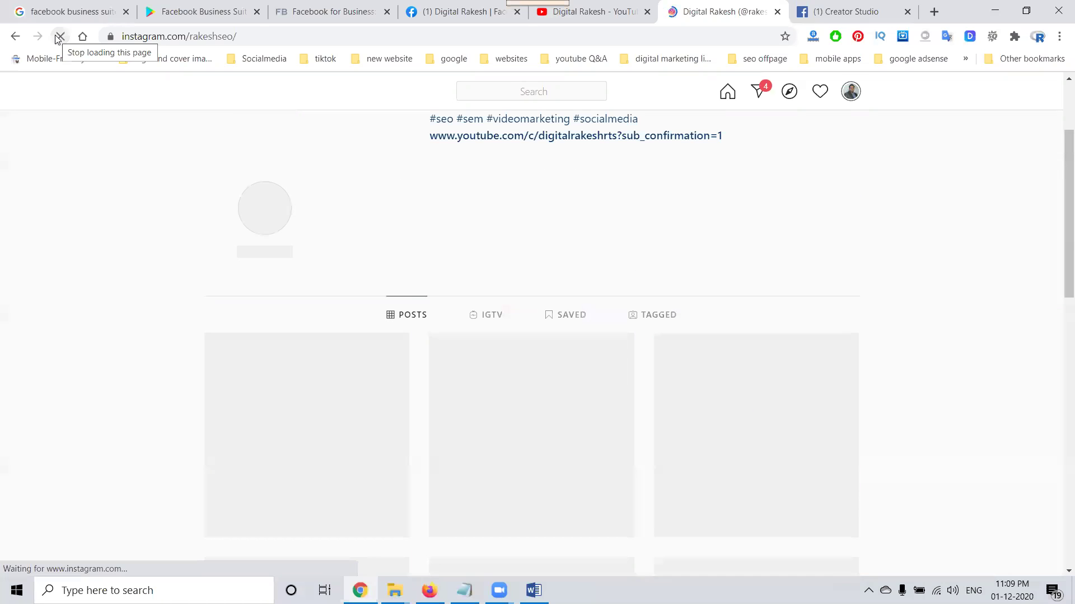
scroll(108, 203, down, 4)
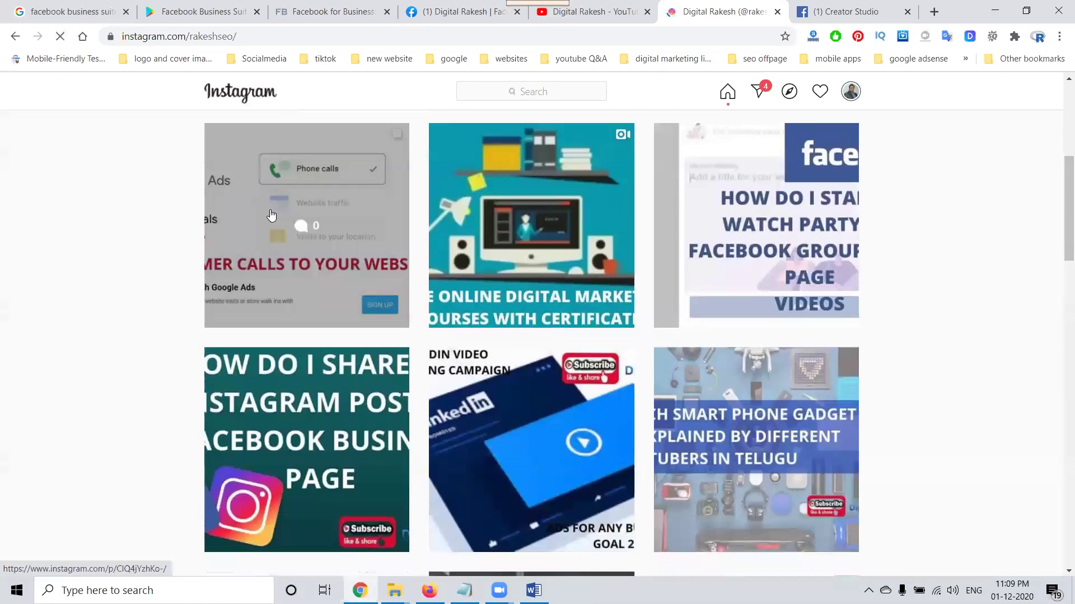
click(269, 209)
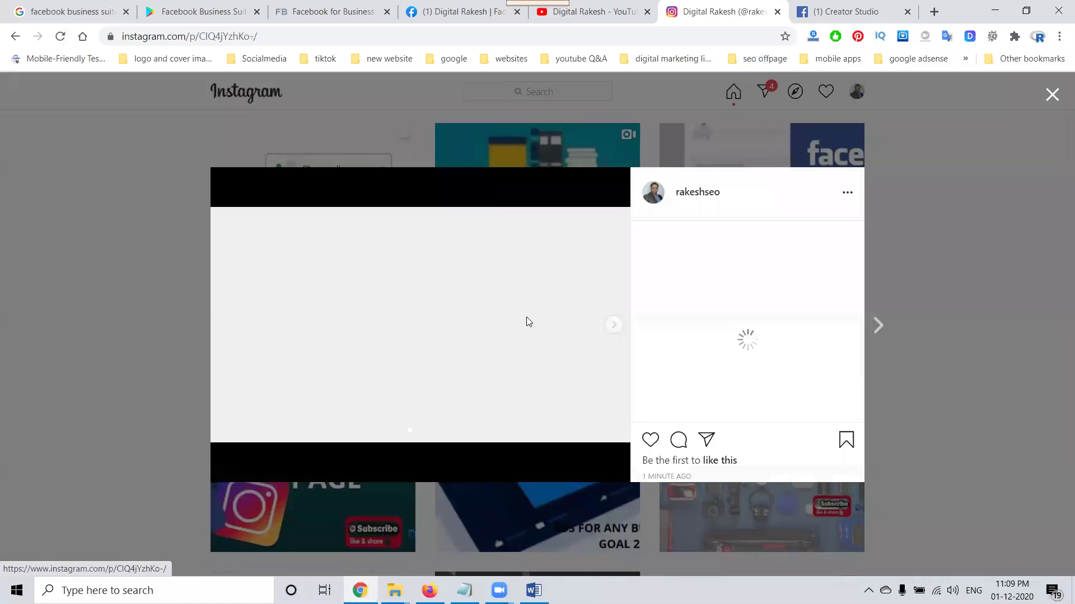
click(614, 327)
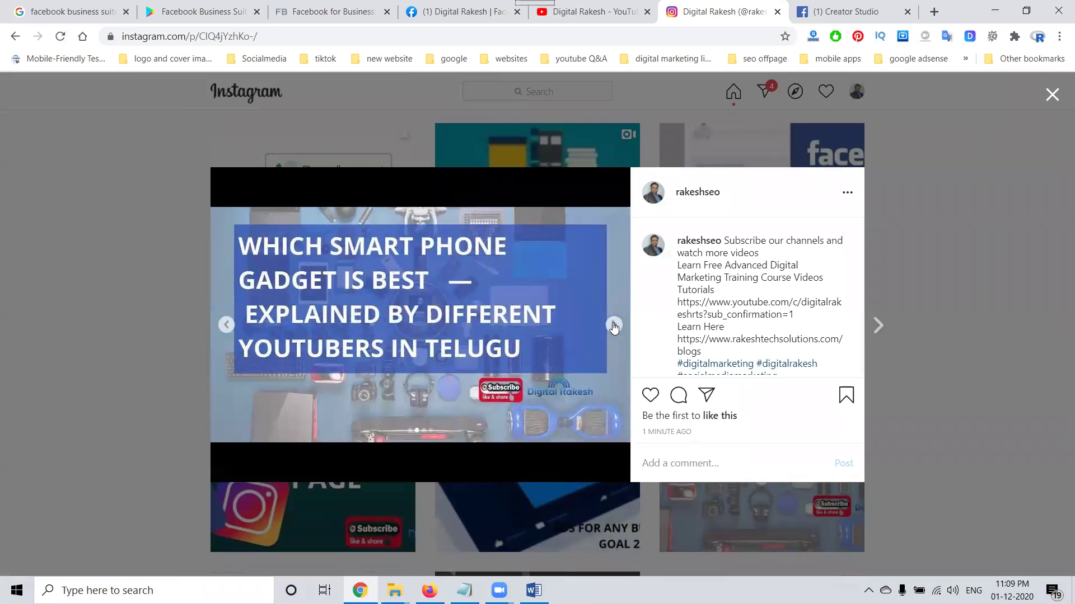
click(614, 327)
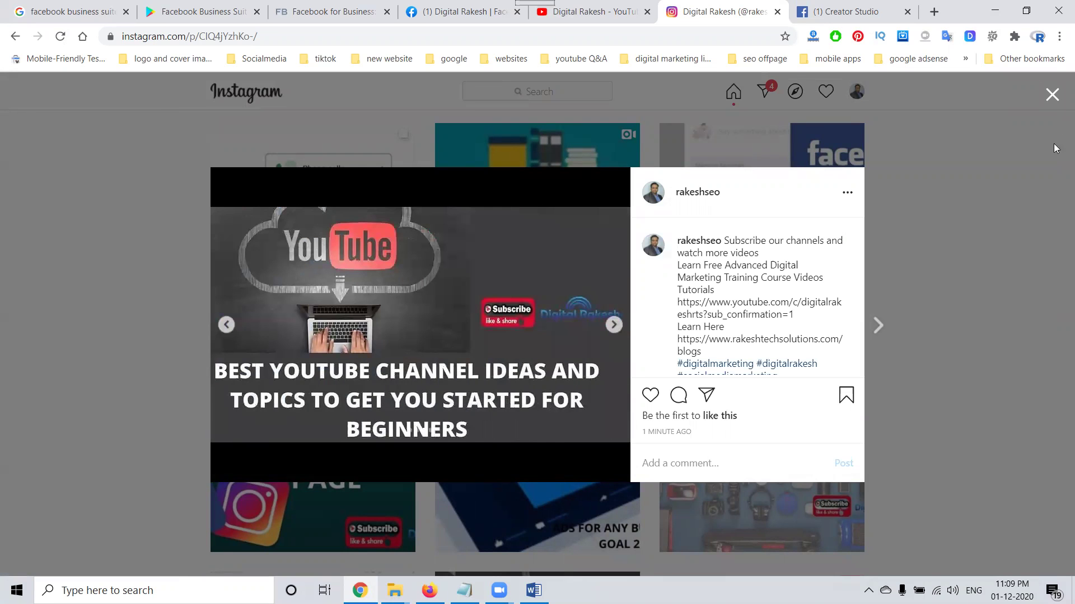
click(1051, 96)
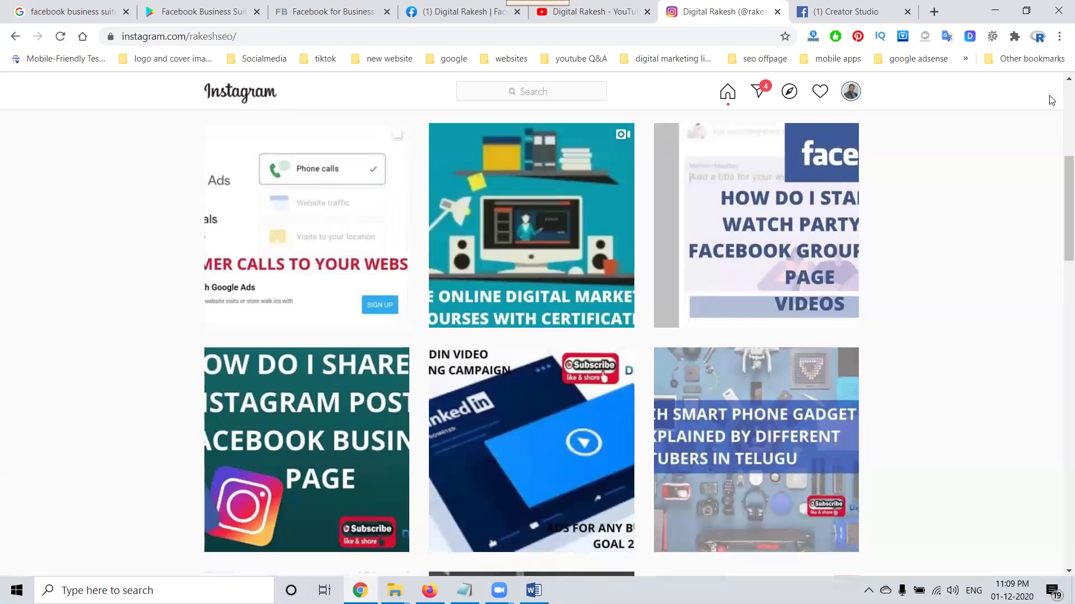
Switch to Firefox and go from the published posts list to the Business Suite home
click(429, 591)
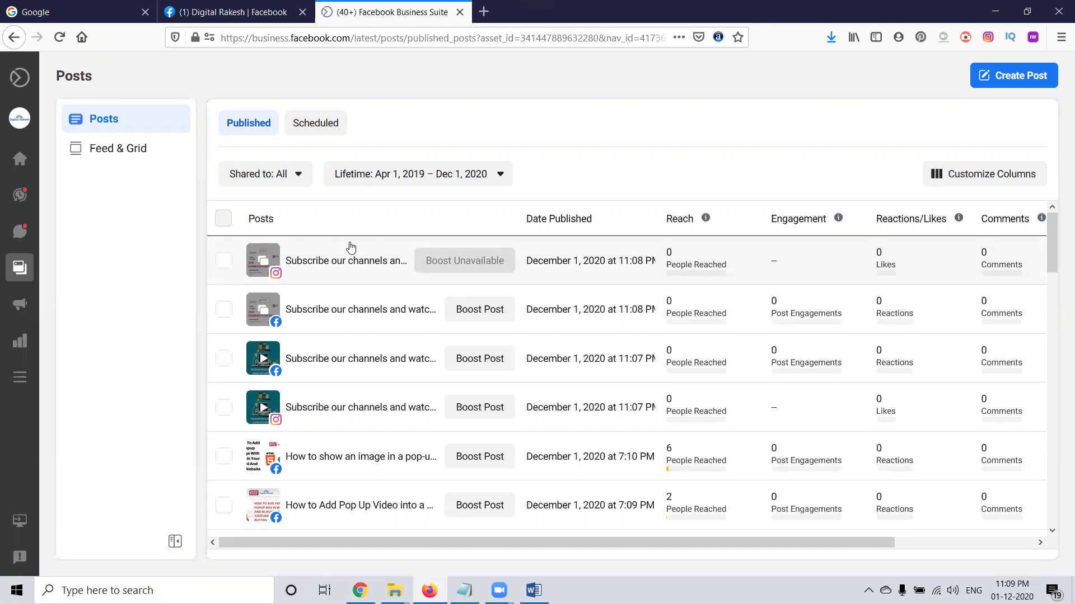
click(22, 195)
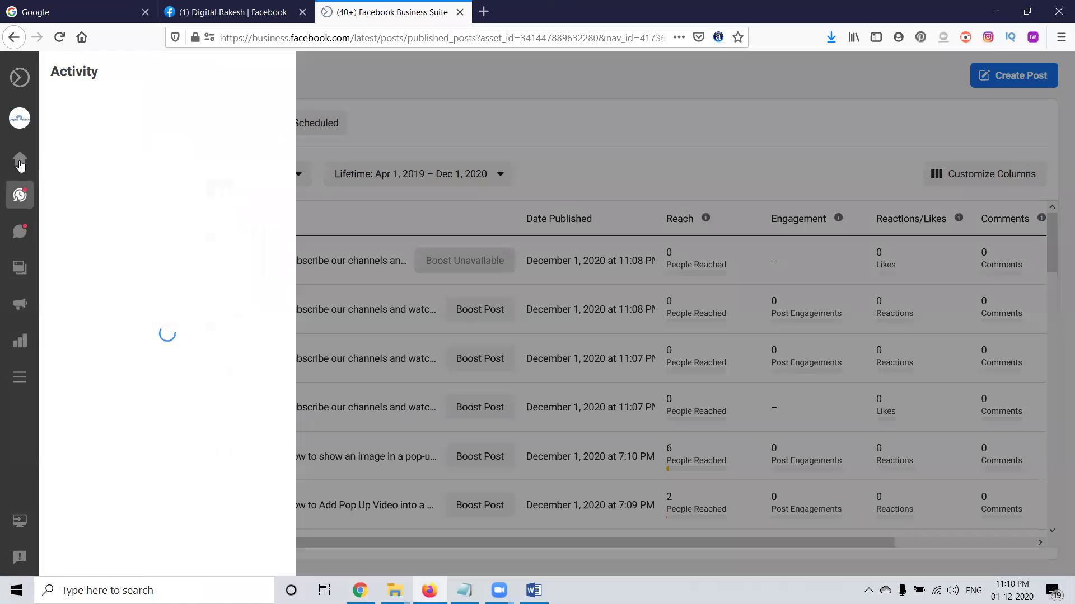
click(19, 161)
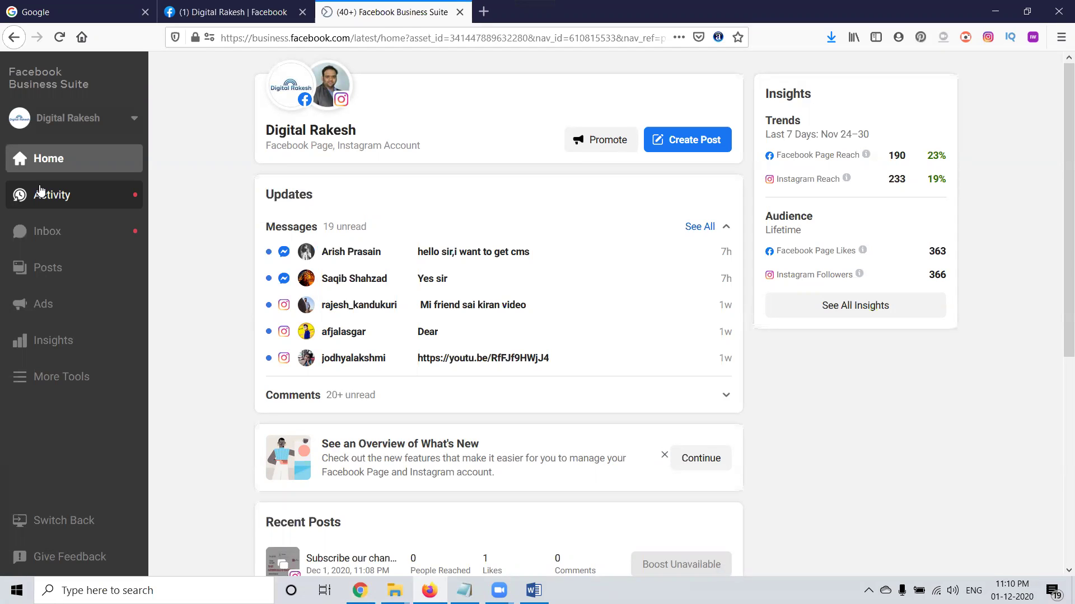
Create a new post with the placeholder text "xxxxxxxx" and check whether it can be published to both placements
click(680, 150)
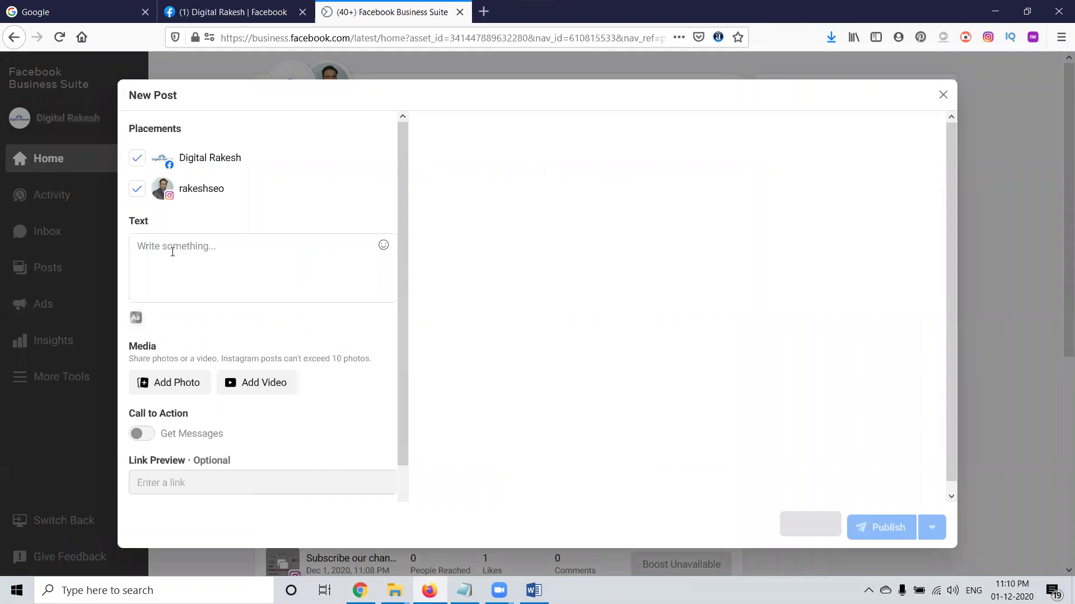
click(173, 252)
text(xxxxxxxx)
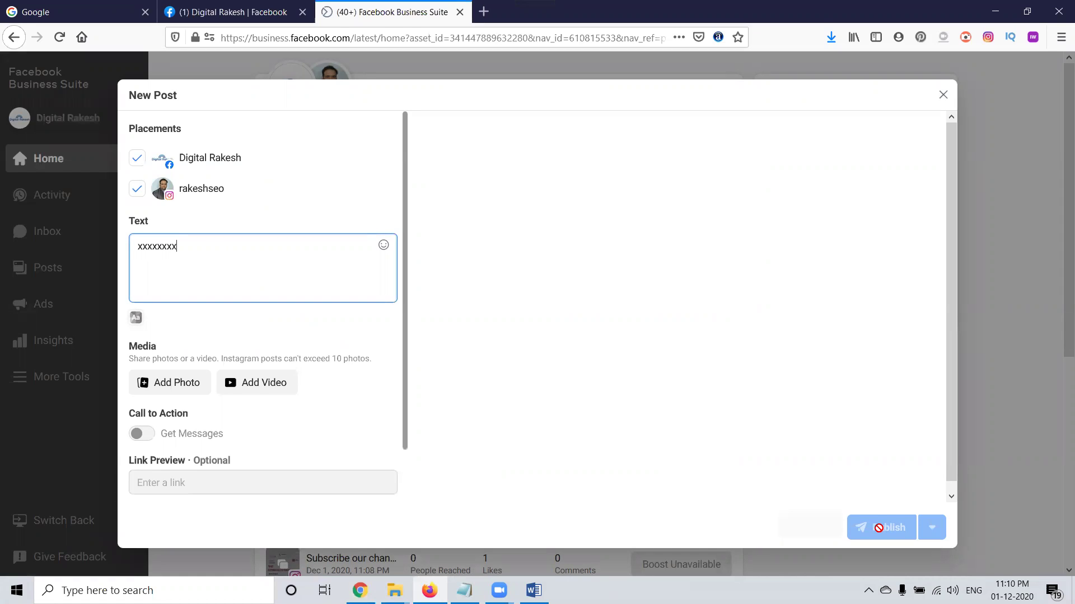
mouse_move(879, 528)
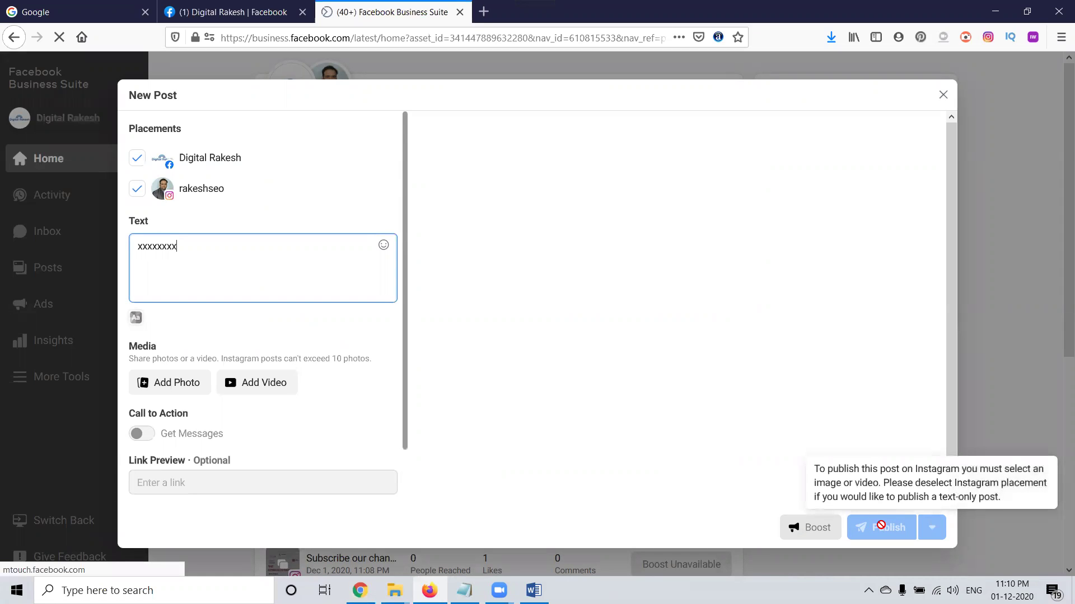
Open and dismiss the photo picker, then deselect the Instagram placement and try to publish the text-only post
click(186, 385)
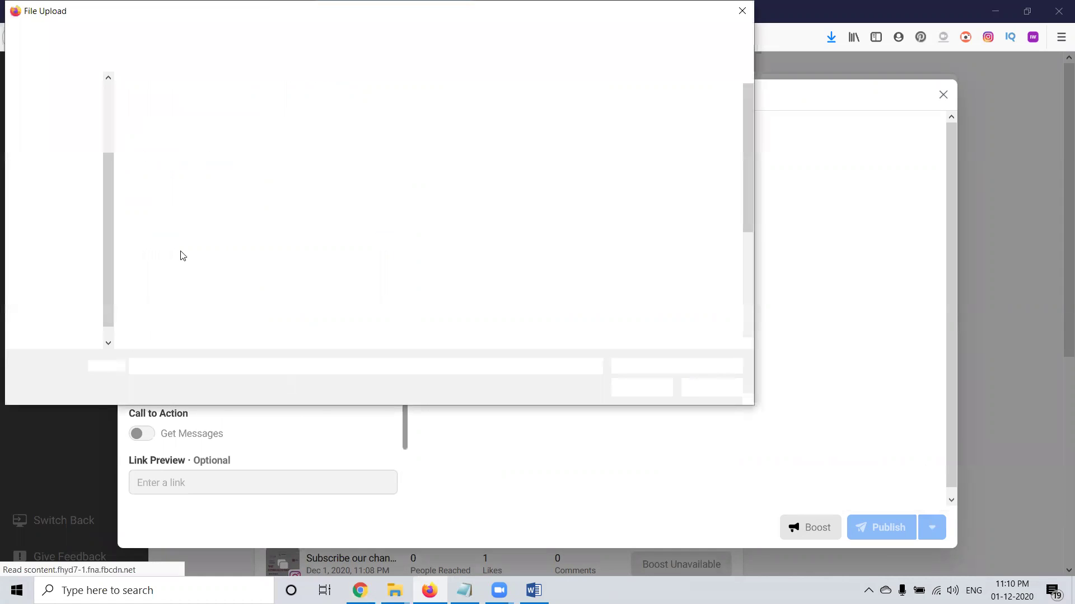
key(Escape)
click(135, 194)
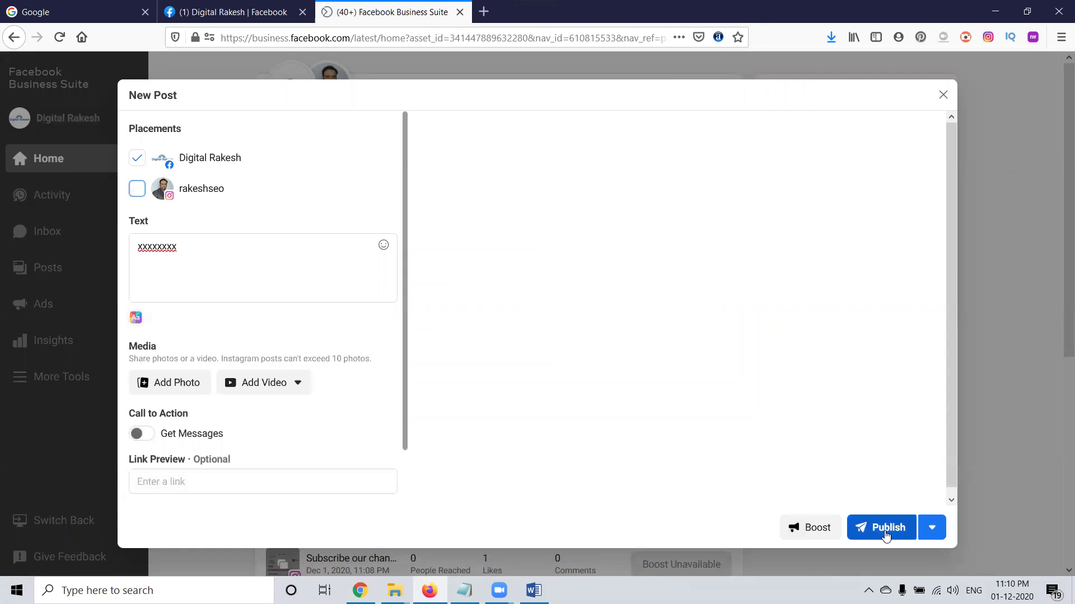
click(886, 536)
Open the scheduling options for the text-only post, browse the calendar to February 2021, and close without scheduling
click(932, 527)
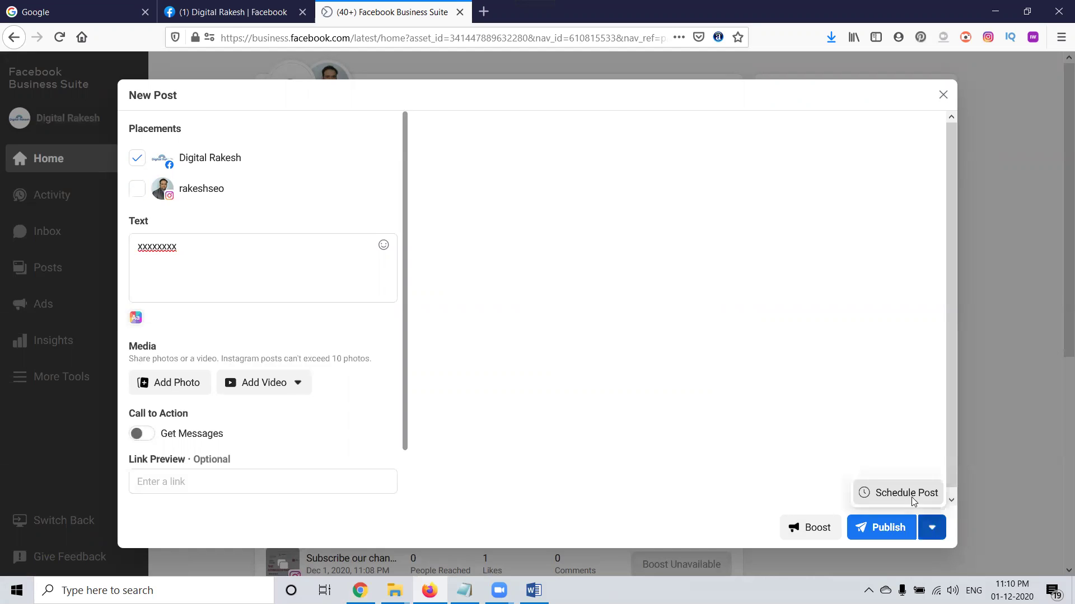
click(911, 497)
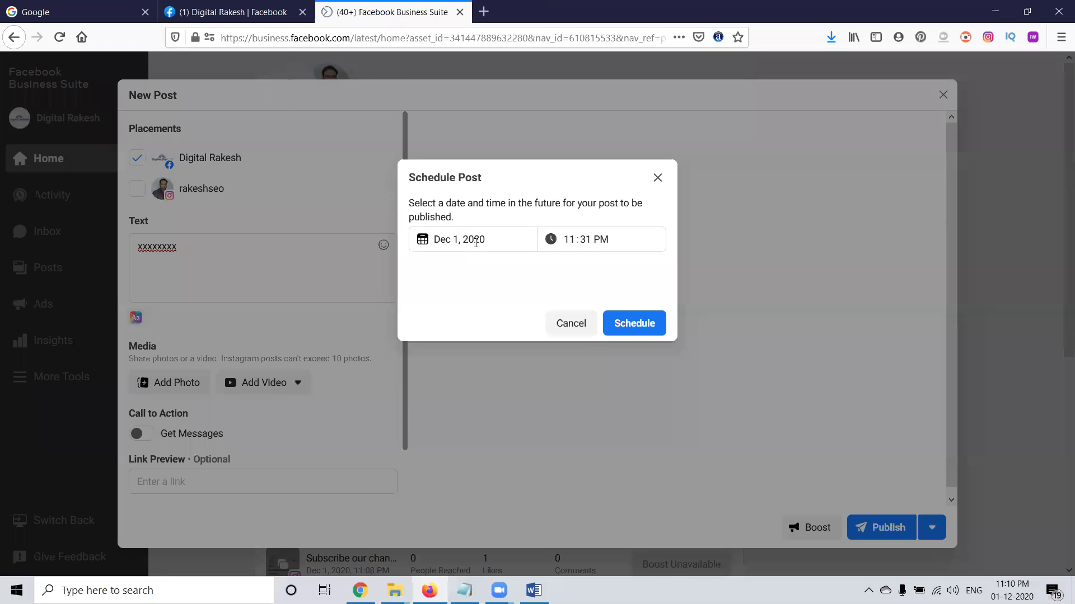
click(476, 242)
click(564, 275)
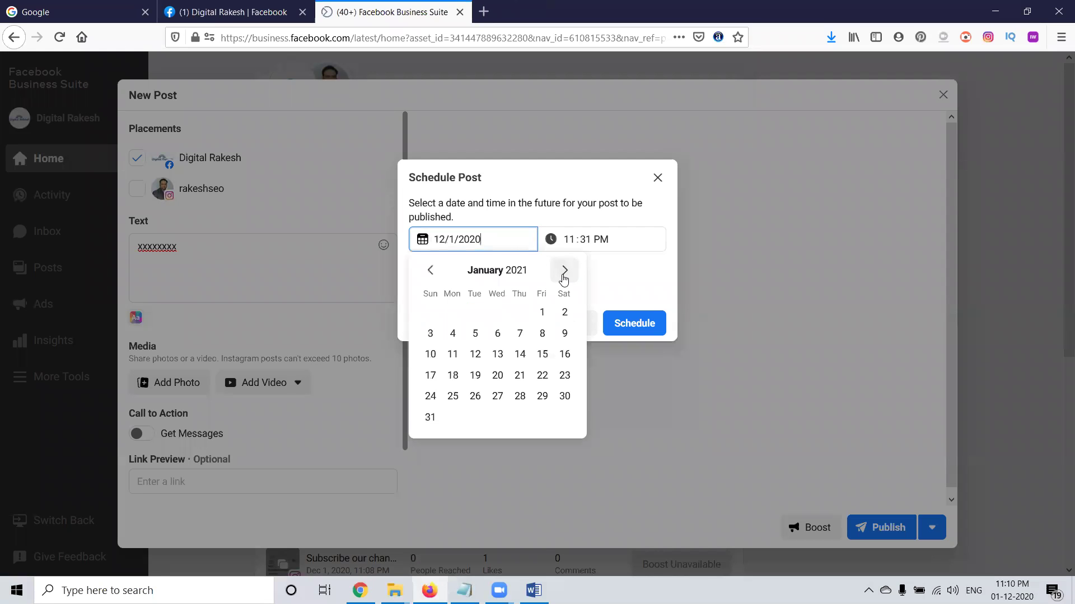
click(563, 274)
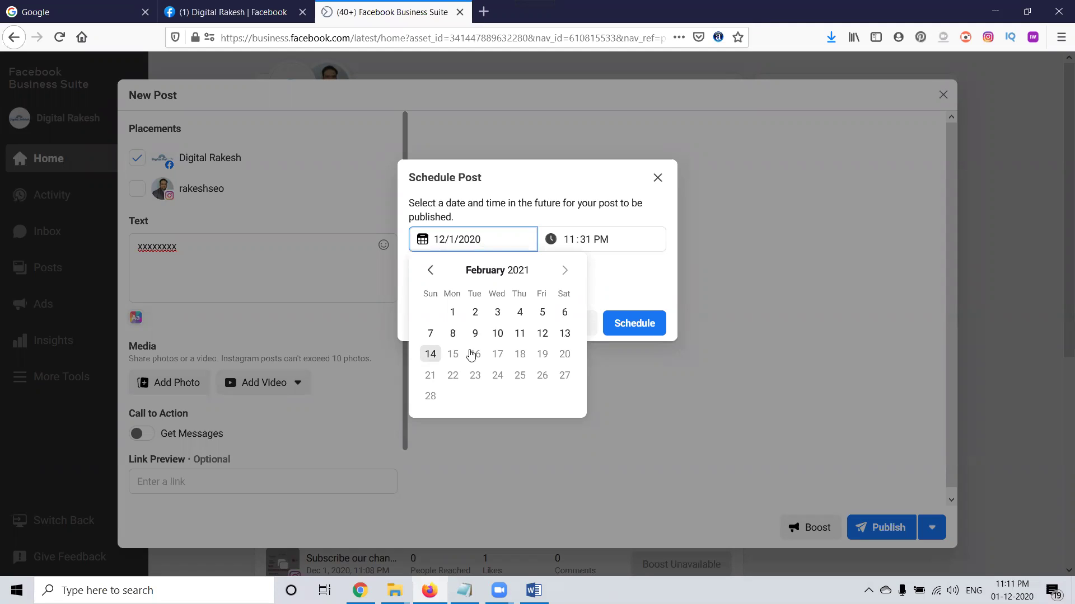
click(658, 179)
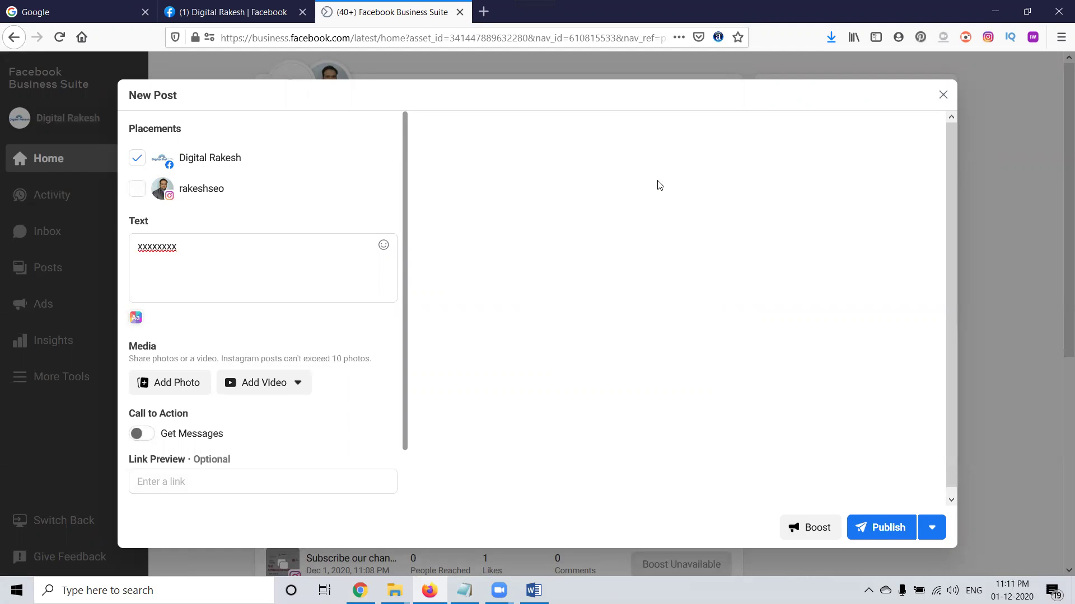
Select the Instagram placement again and add one photo to the post
double_click(196, 251)
click(142, 194)
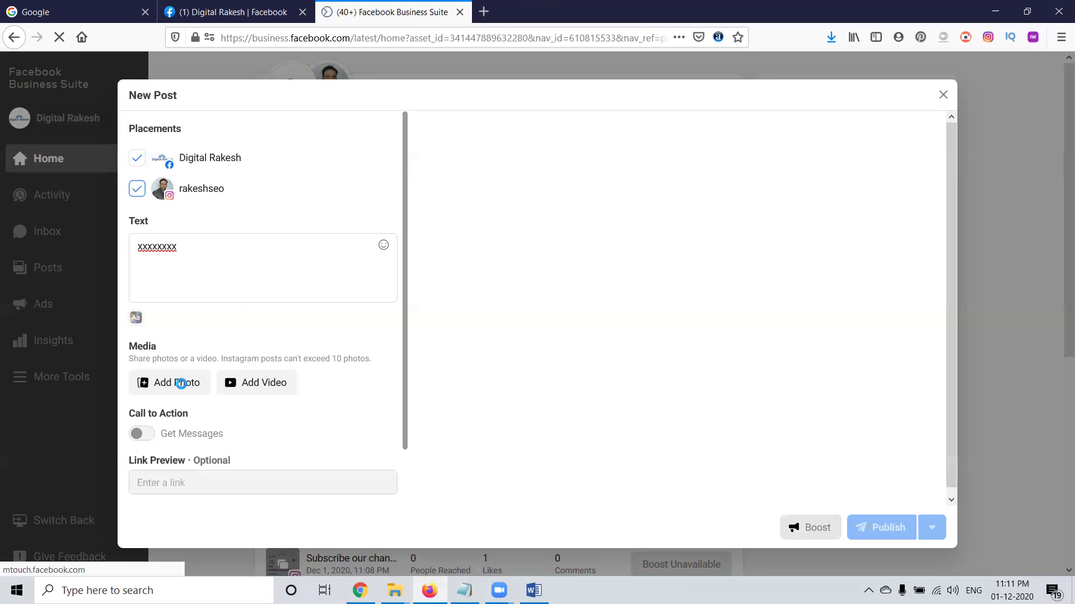
click(183, 386)
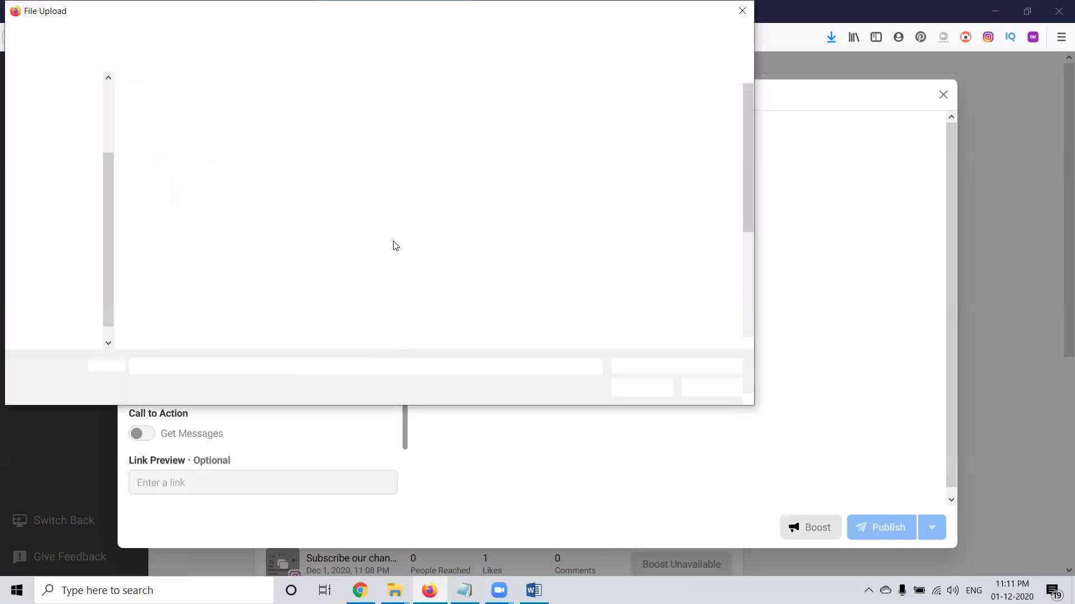
double_click(441, 255)
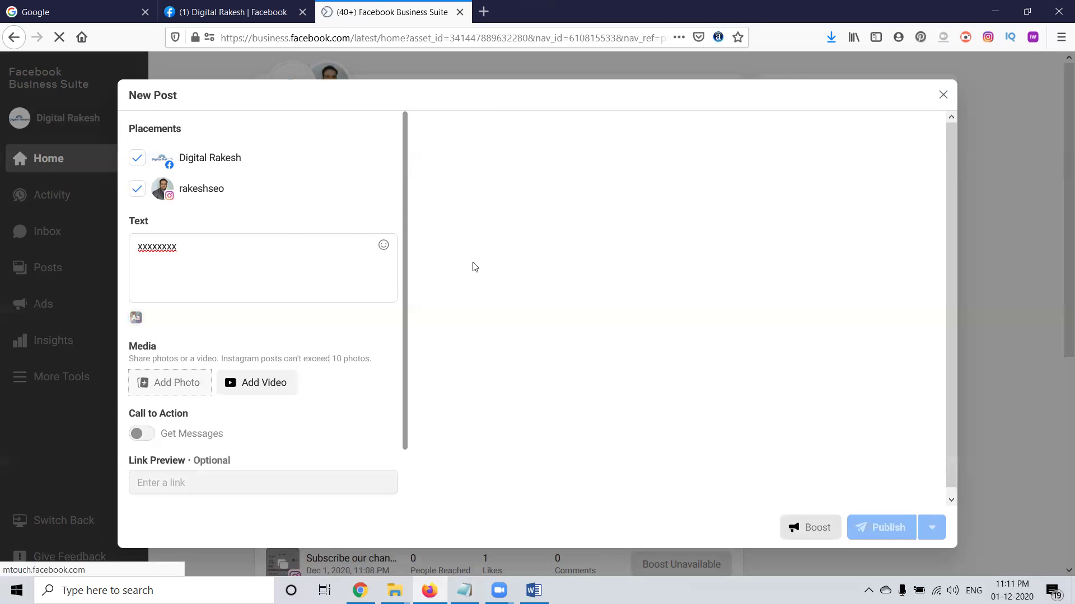
Replace the placeholder text with the "Subscribe our channels and watch more videos" text and hashtags from the Word document
click(533, 591)
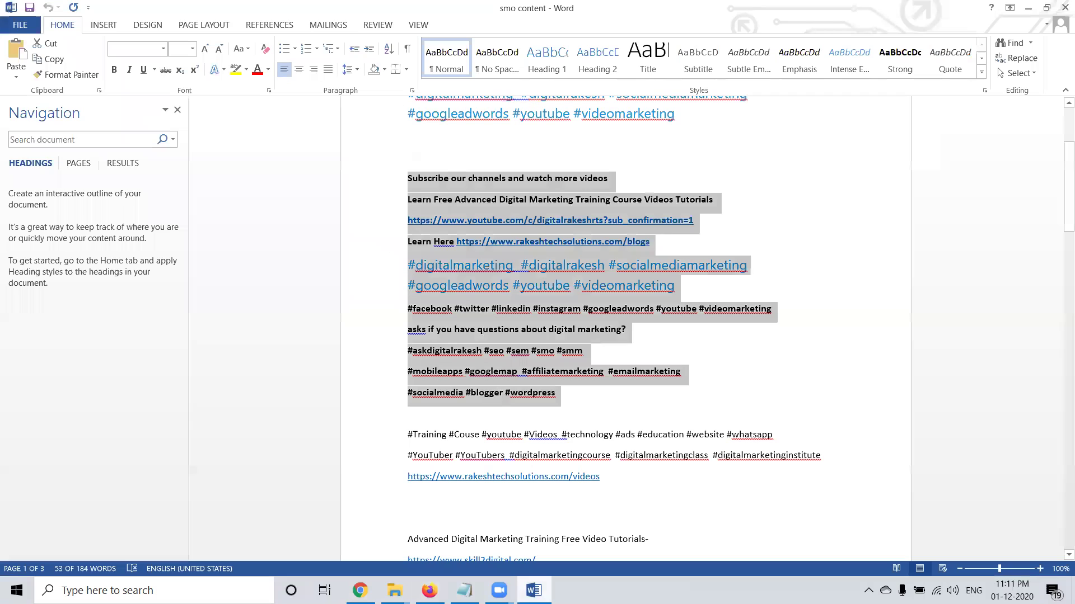
key(alt+Tab)
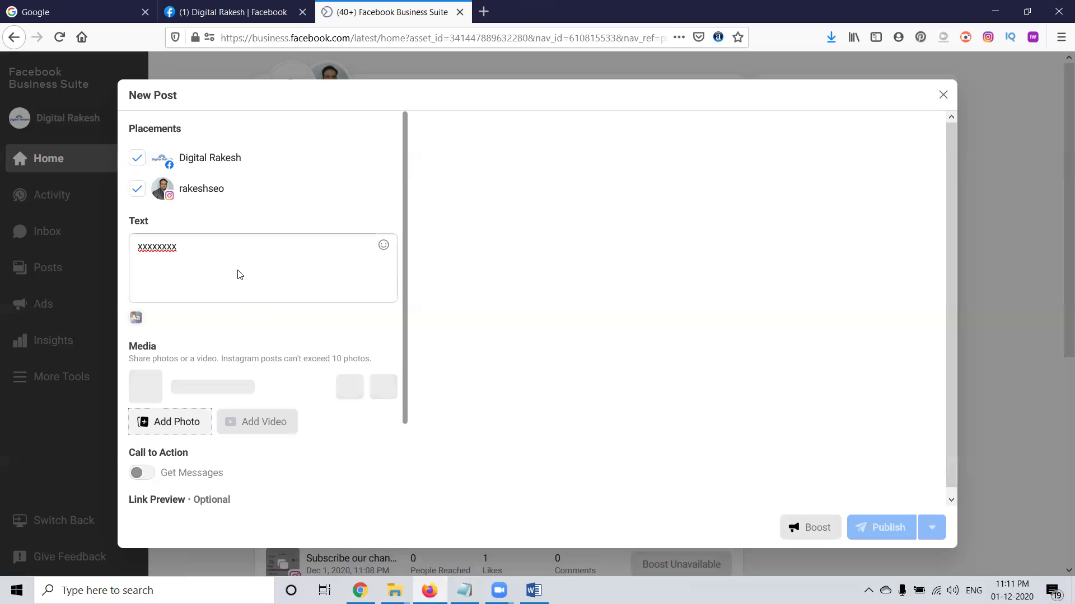
triple_click(240, 274)
key(ctrl+v)
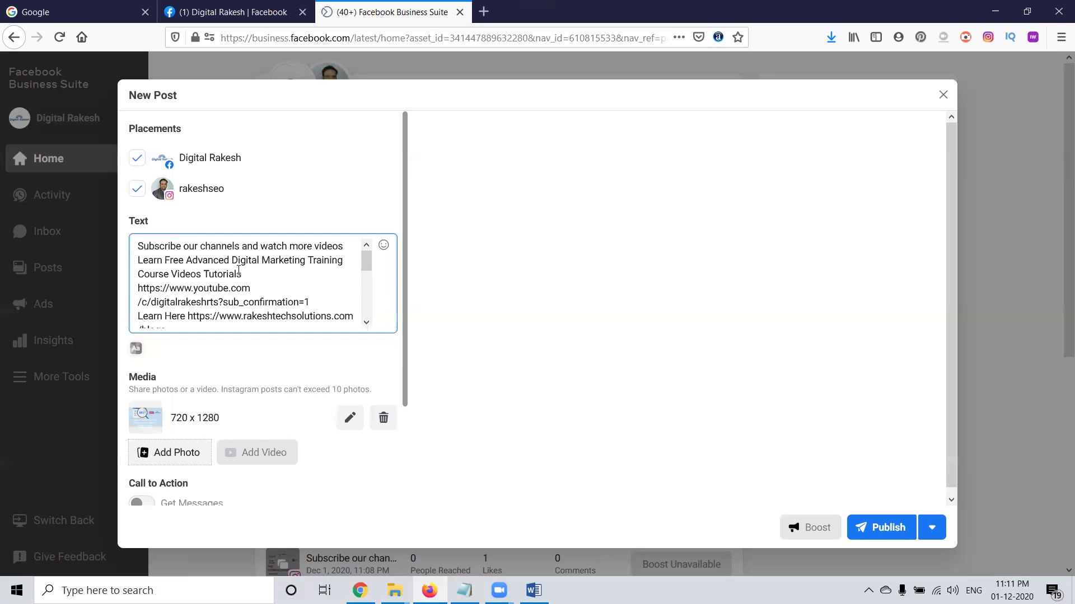
Check the dates available through February 2021 for scheduling the photo post to both placements, then dismiss the scheduler
click(939, 529)
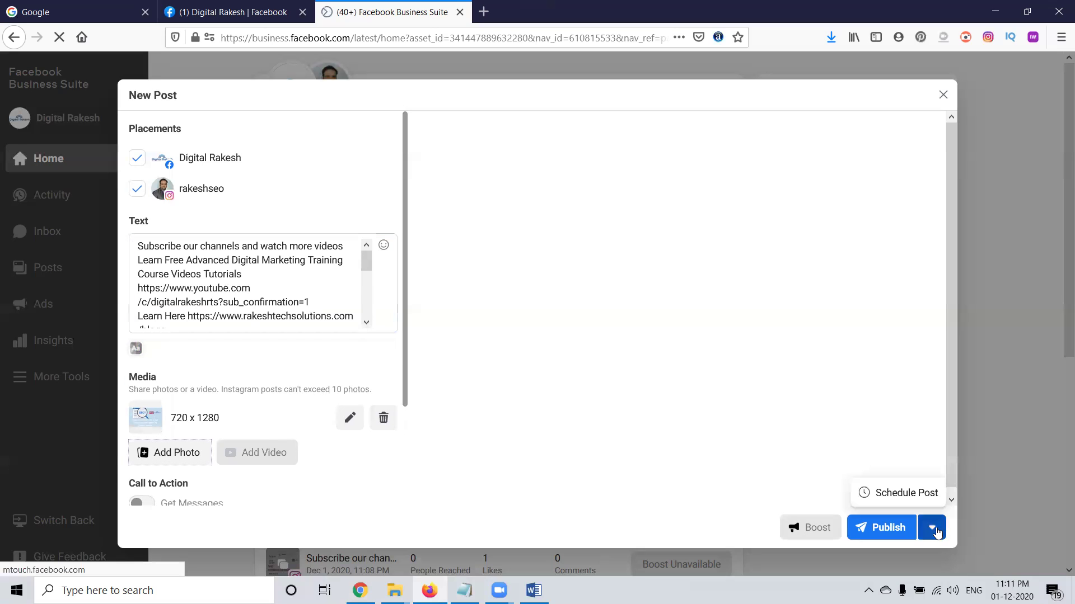
click(905, 494)
click(485, 240)
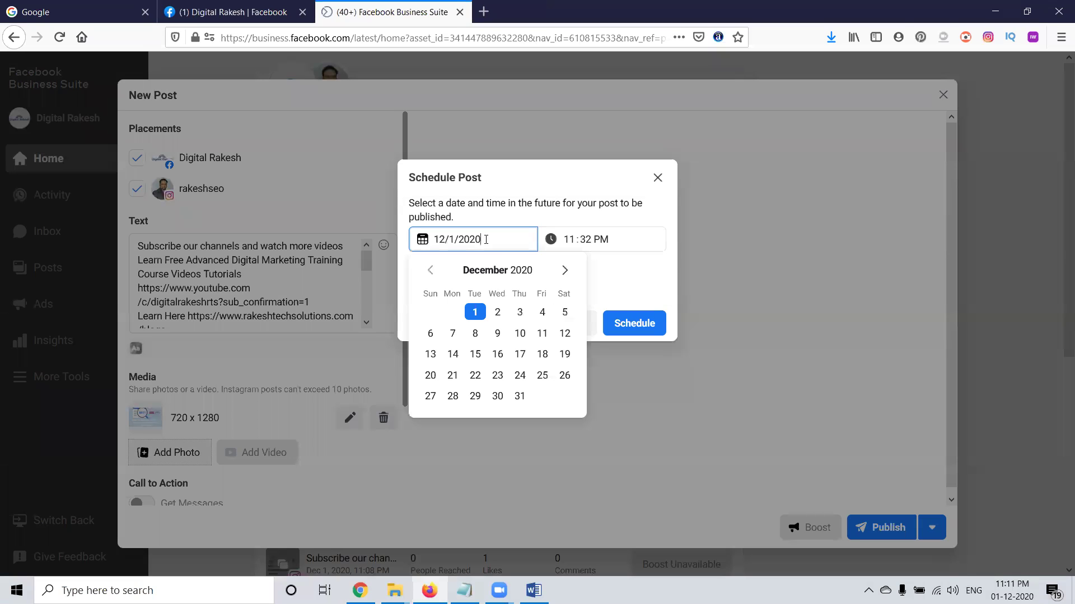
click(562, 272)
click(562, 273)
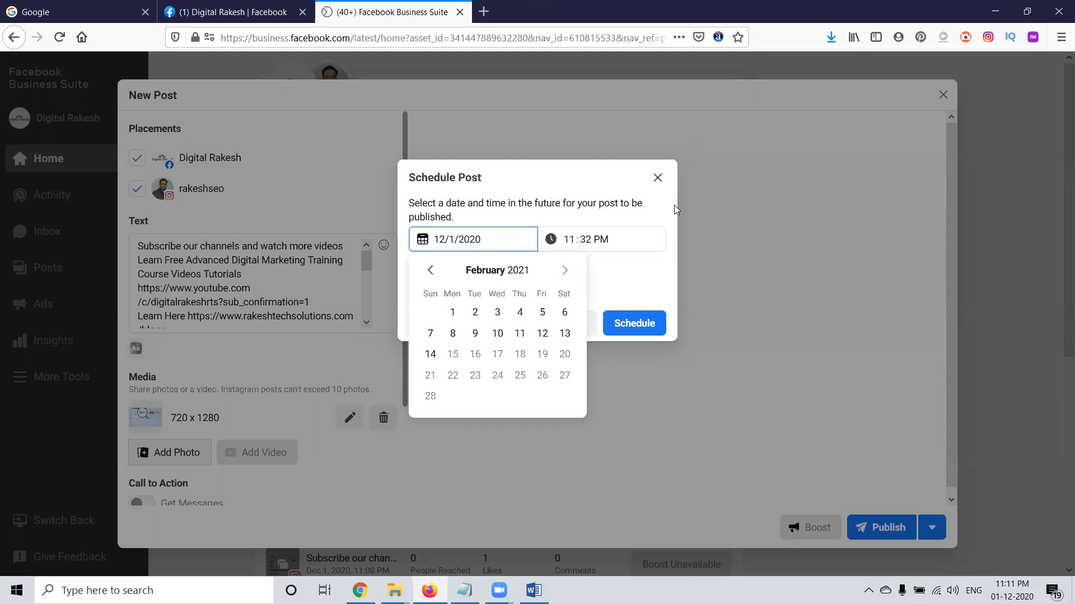
click(658, 178)
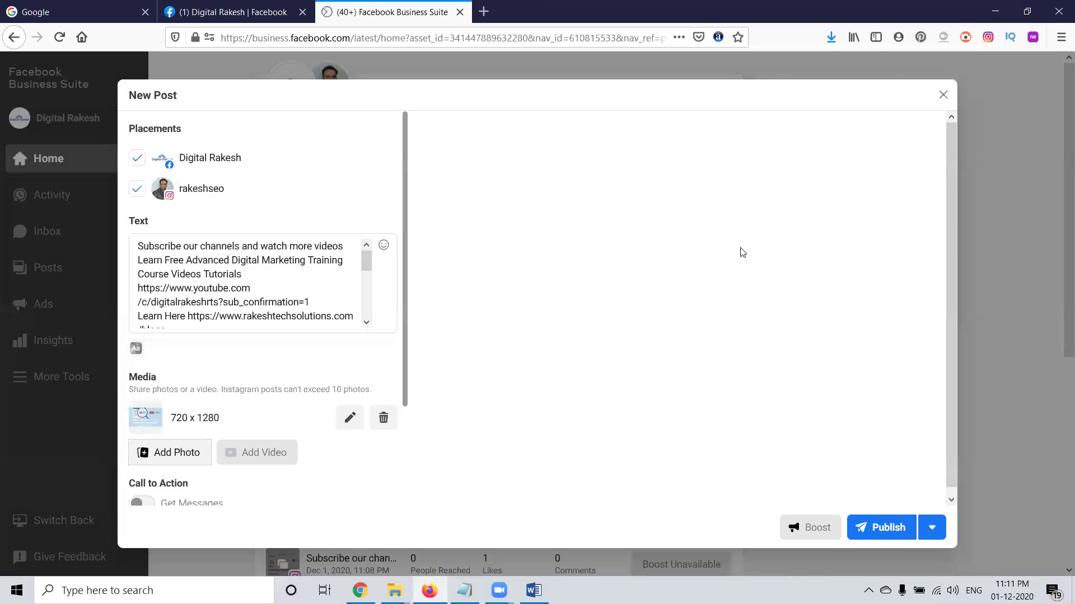
Review the post's Get Messages, link preview, location and boost options, and publish it to Facebook and Instagram
scroll(183, 293, down, 10)
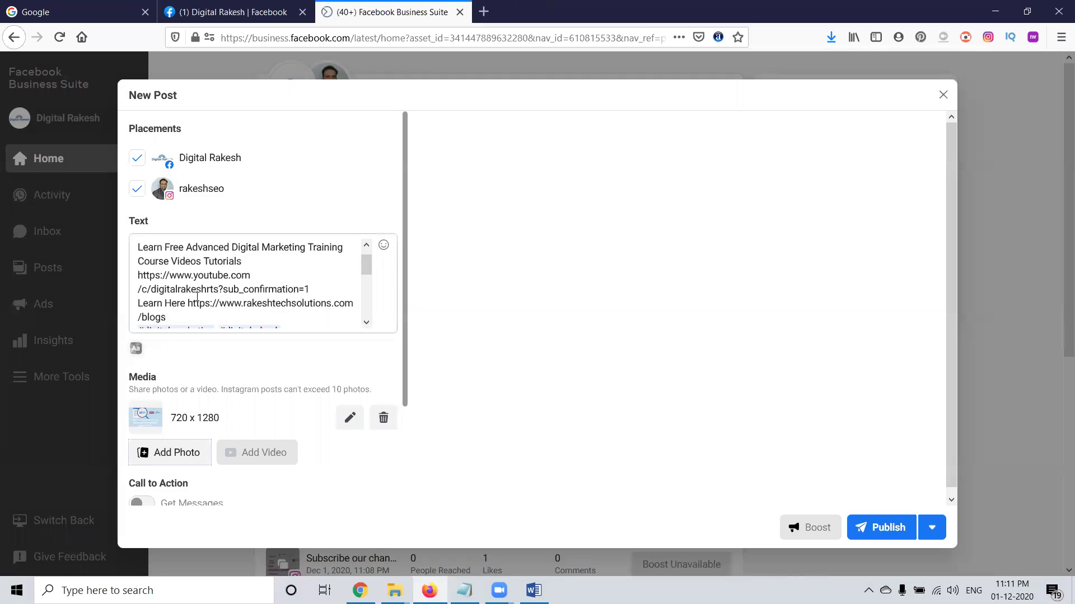
scroll(384, 354, down, 2)
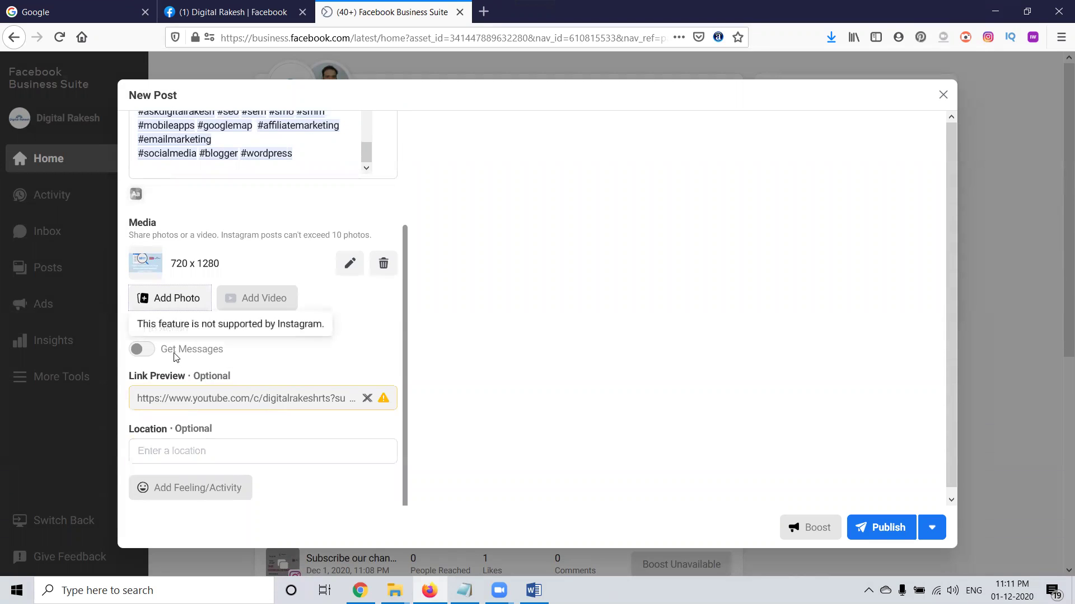
mouse_move(818, 530)
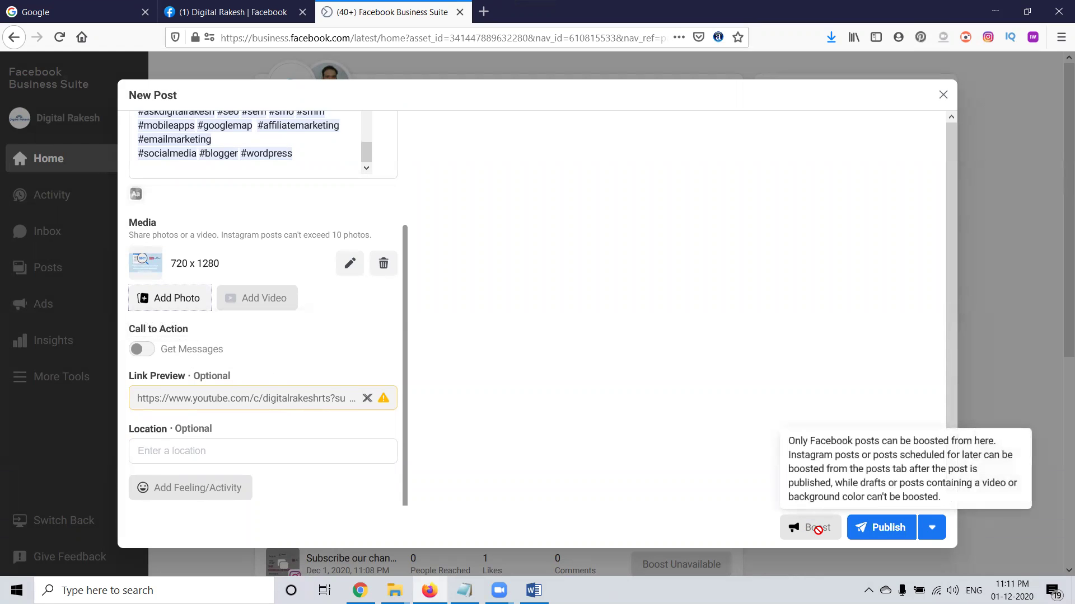
click(865, 532)
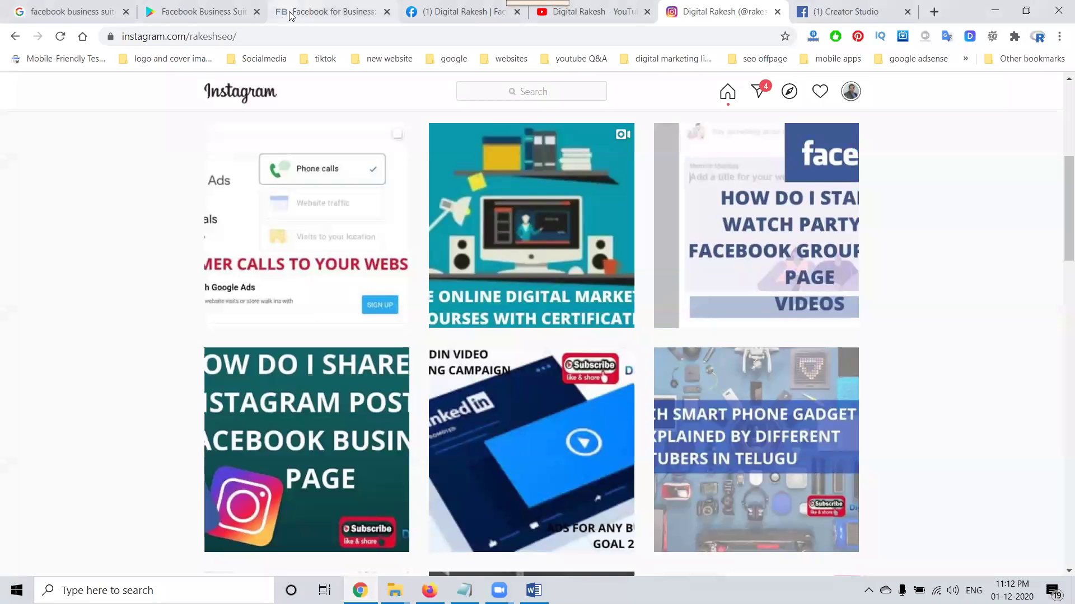
In Chrome, go to the open Facebook for Business page and start creating an ad
click(314, 12)
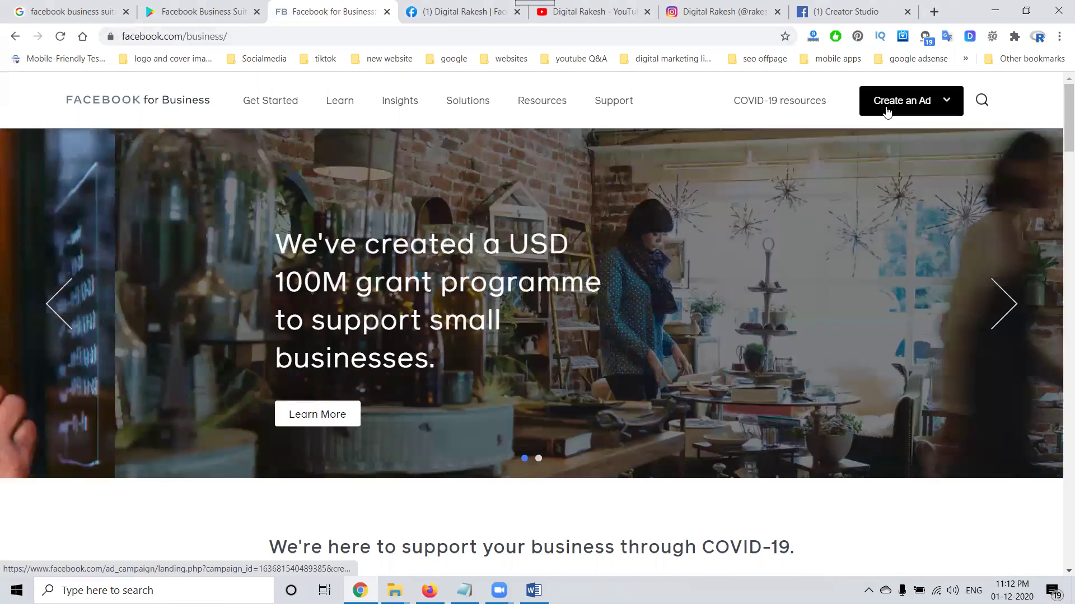
click(887, 112)
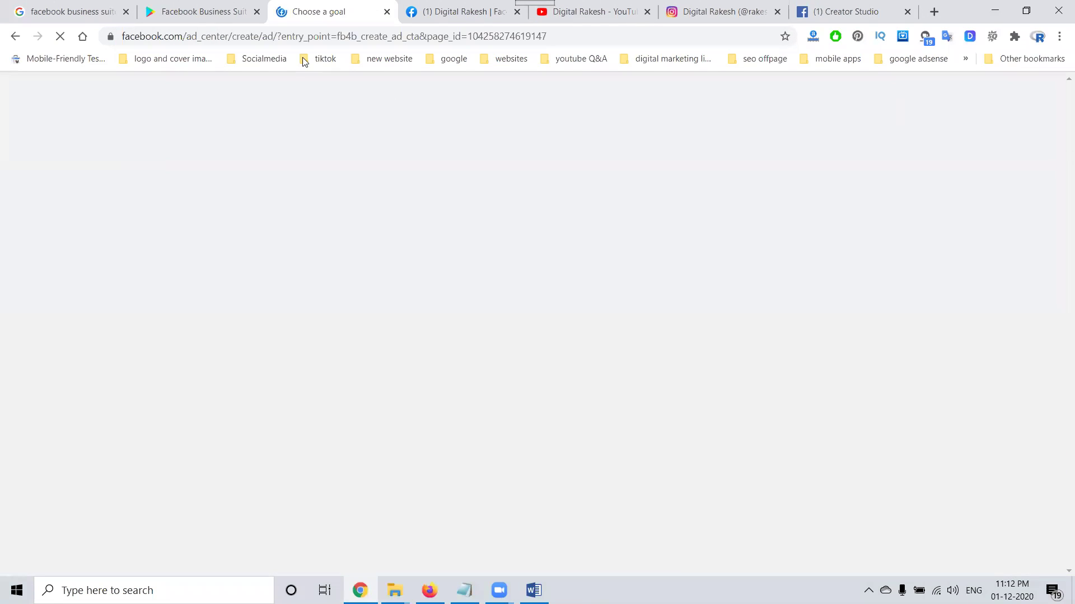
Examine the Automated ads plan and the existing Facebook and Instagram posts offered for boosting, then leave the ad creation page
click(198, 6)
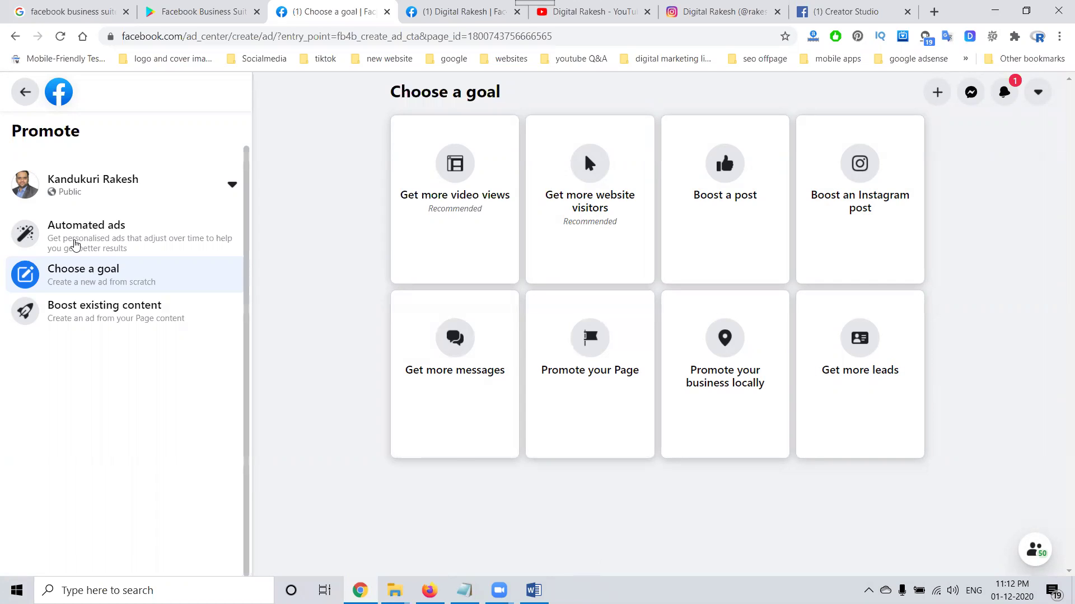
click(76, 244)
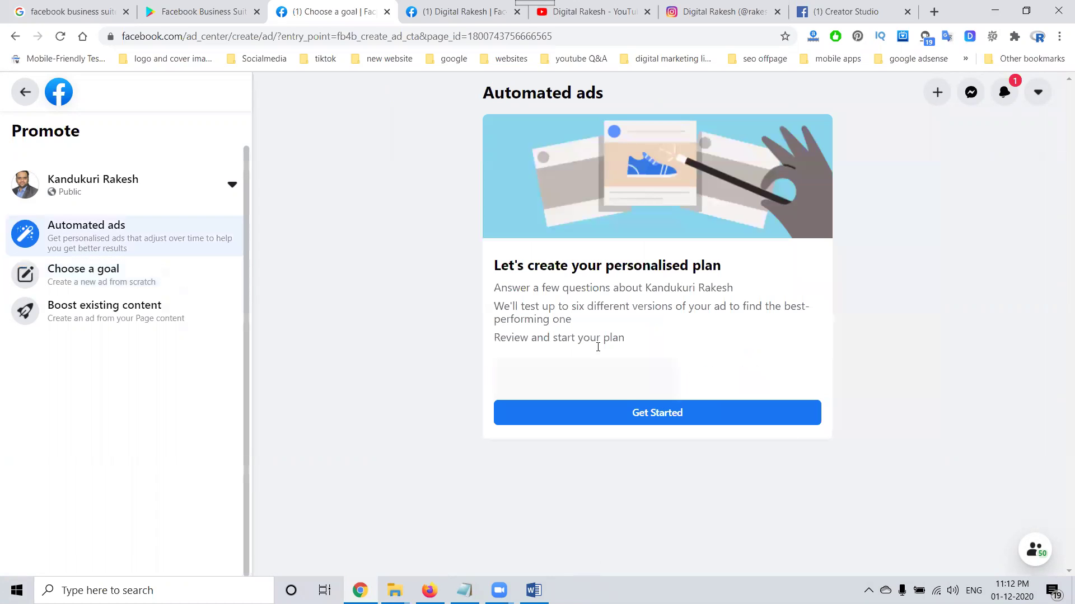
click(126, 318)
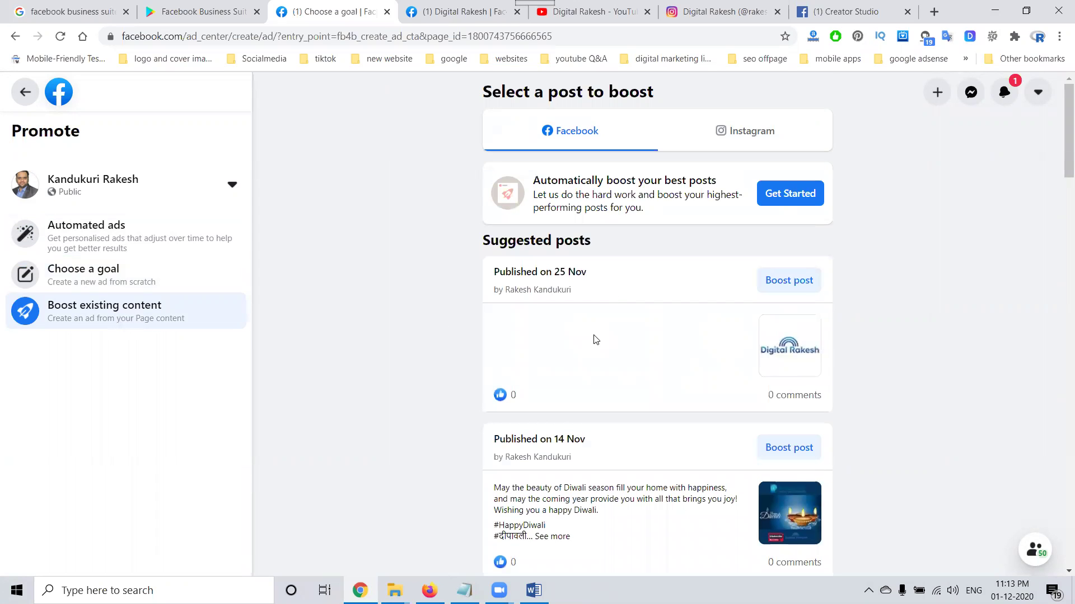
scroll(597, 339, down, 3)
scroll(597, 340, up, 1)
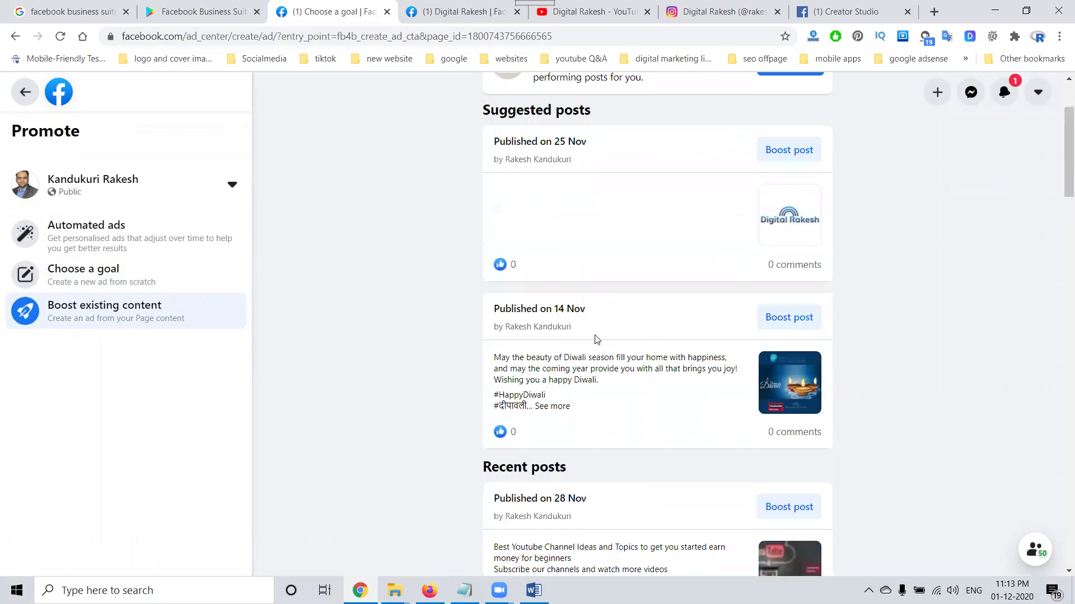
scroll(602, 336, up, 2)
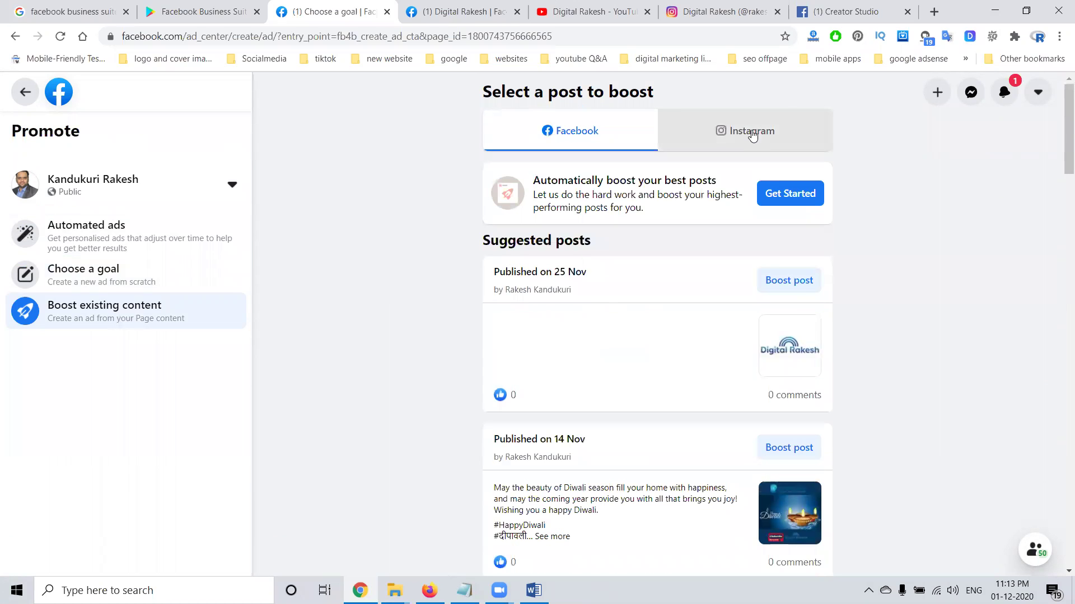
click(753, 134)
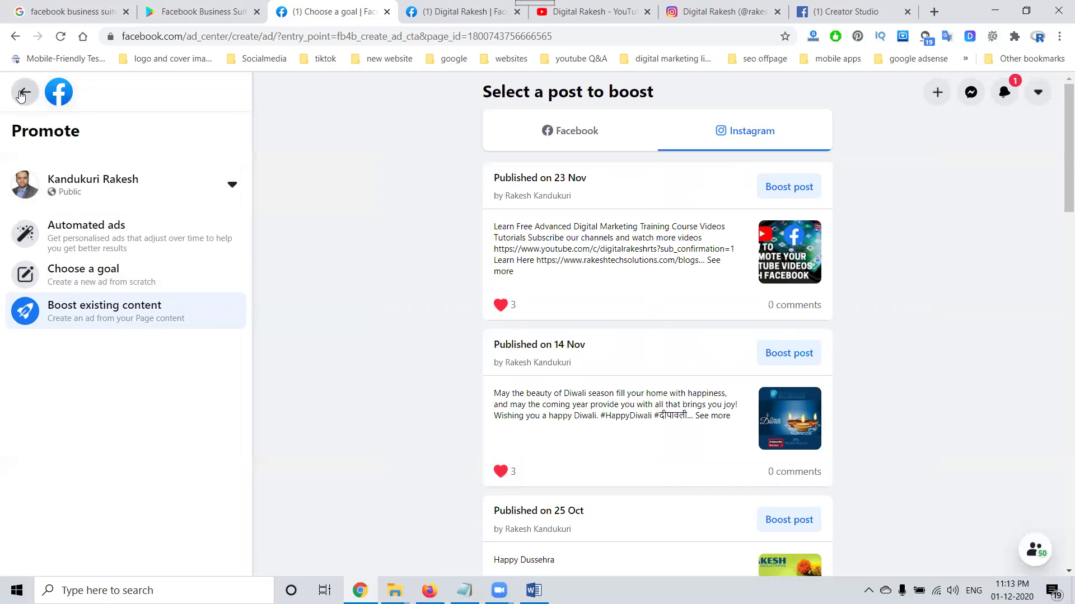
click(23, 93)
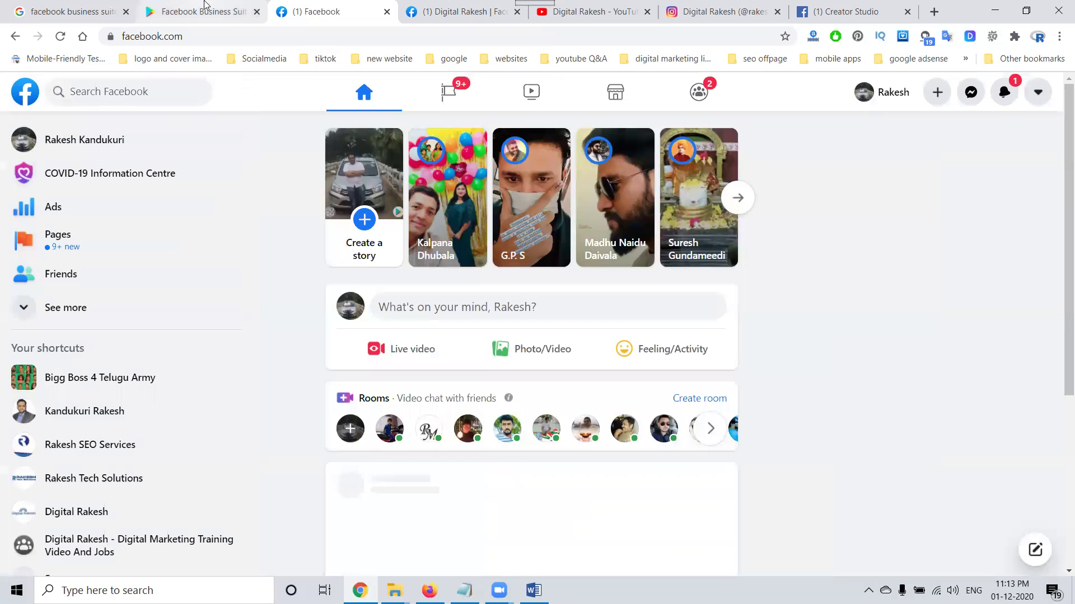
View the Facebook Business Suite listing on Google Play, then switch to Firefox and open the Business Suite home page
click(205, 11)
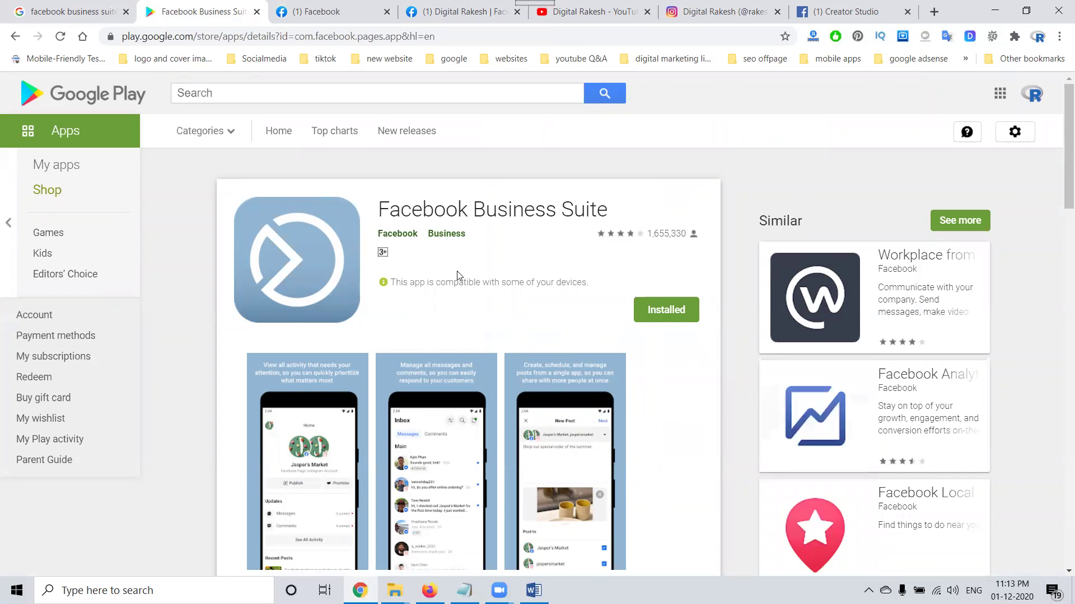
click(429, 590)
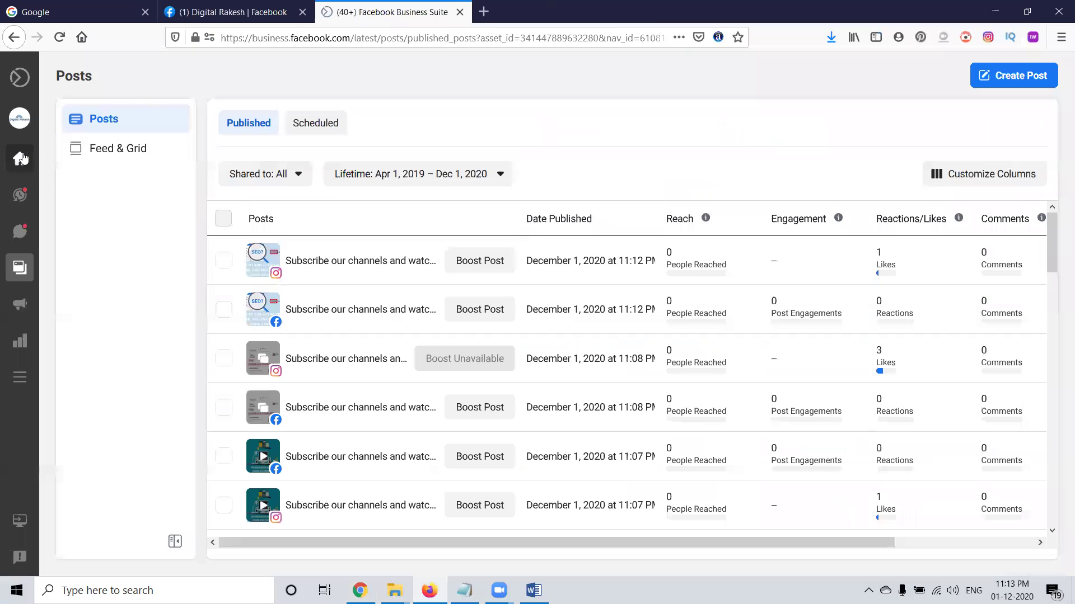
click(23, 158)
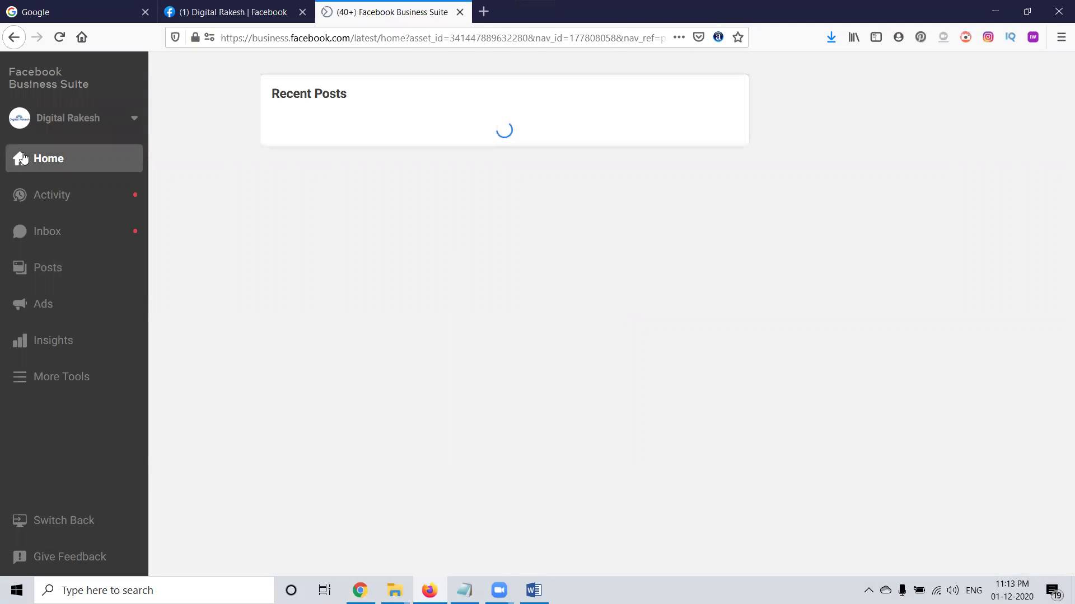
View the managed Facebook page in Firefox, then switch to Chrome and show the YouTube channel's videos
click(190, 7)
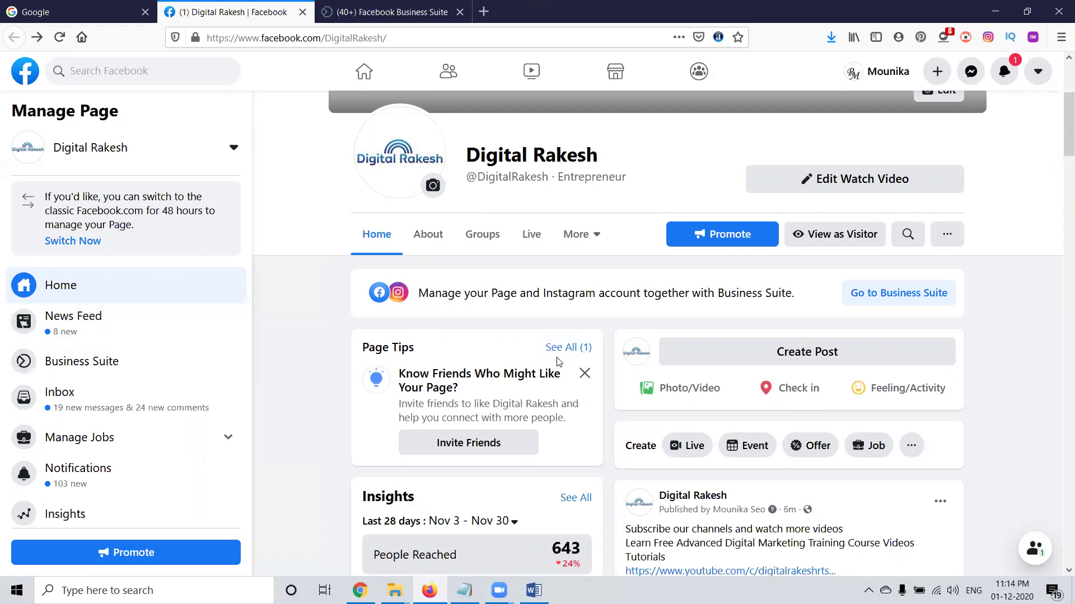
click(360, 591)
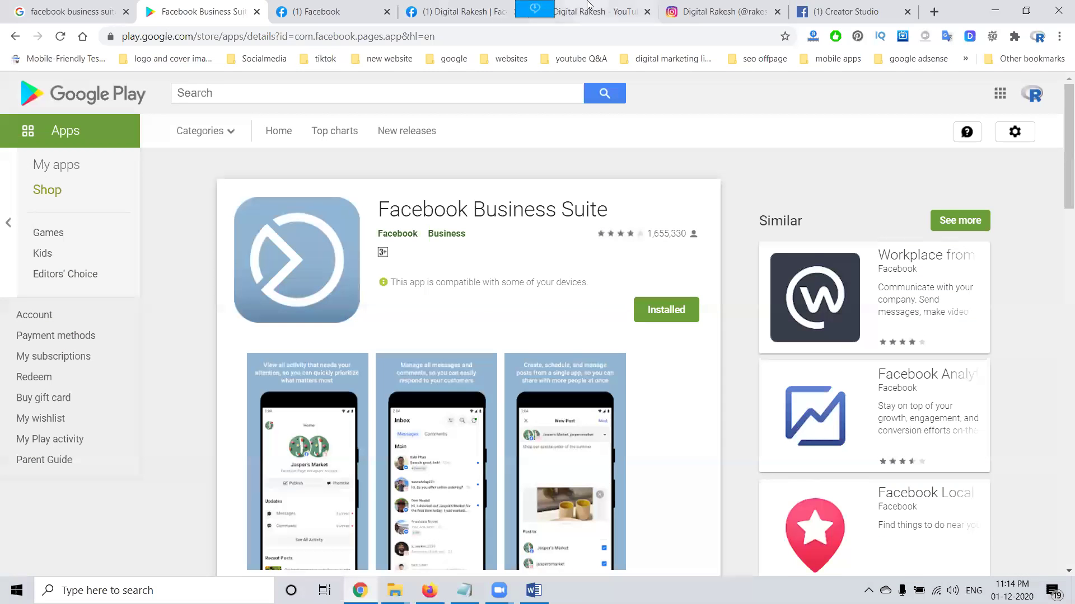
click(589, 4)
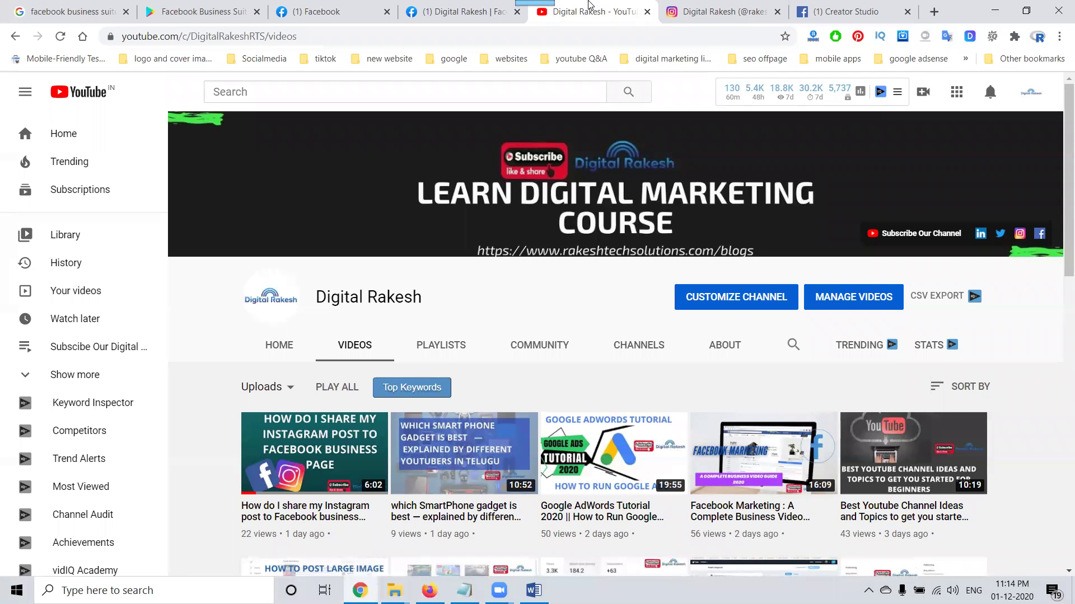